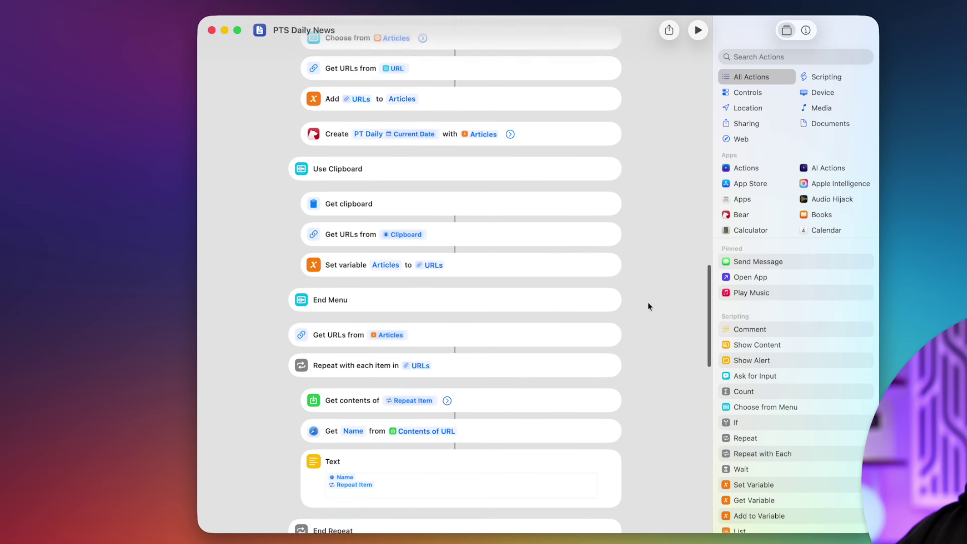
Scroll the YT Sidekick start page in the ChatGPT desktop app, with the transcript file ready in Finder.
{"action": "scroll", "coordinate": [648, 302], "scroll_direction": "down", "scroll_amount": 15}
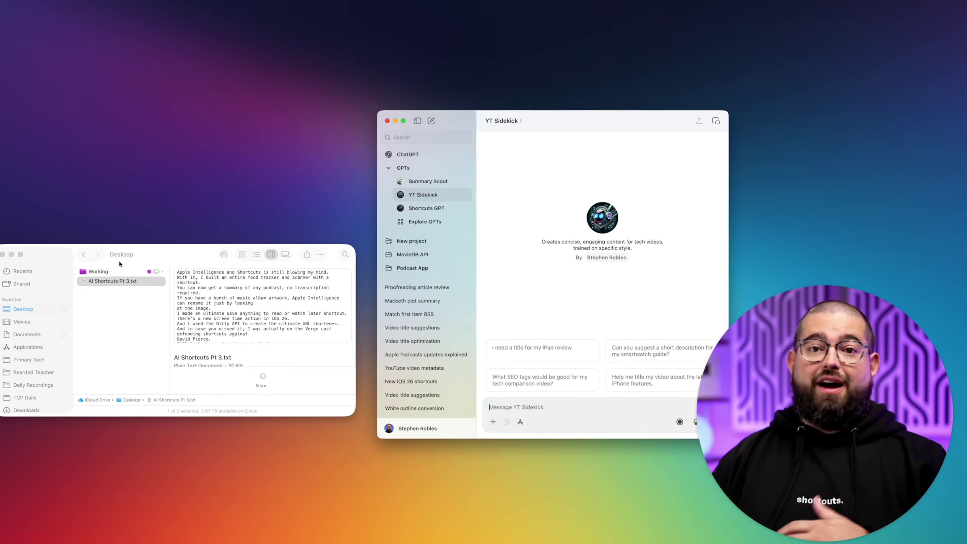
Attach AI Shortcuts Pt 3.txt, add the YouTube title, description and tags prompt, and send it.
{"action": "left_click_drag", "start_coordinate": [157, 283], "coordinate": [574, 399]}
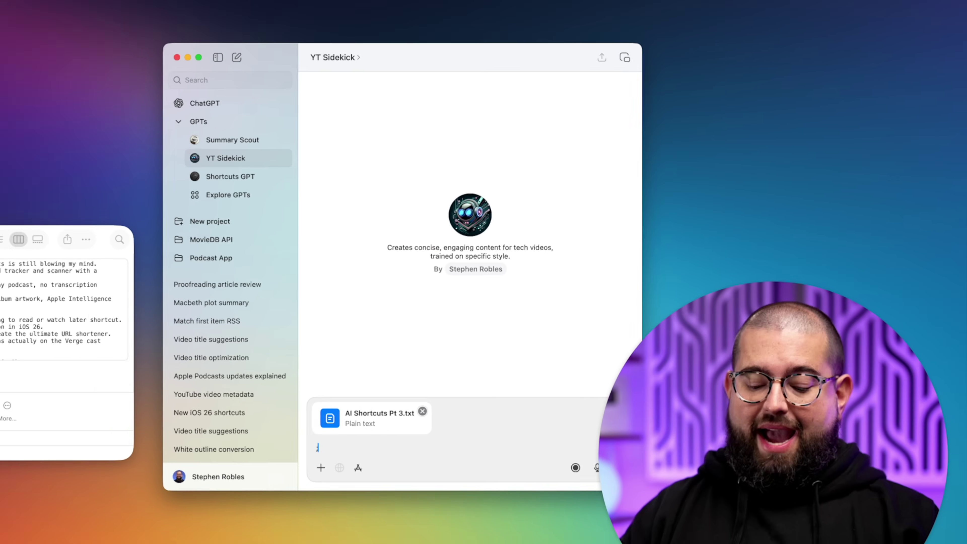
{"action": "key", "text": "super+v"}
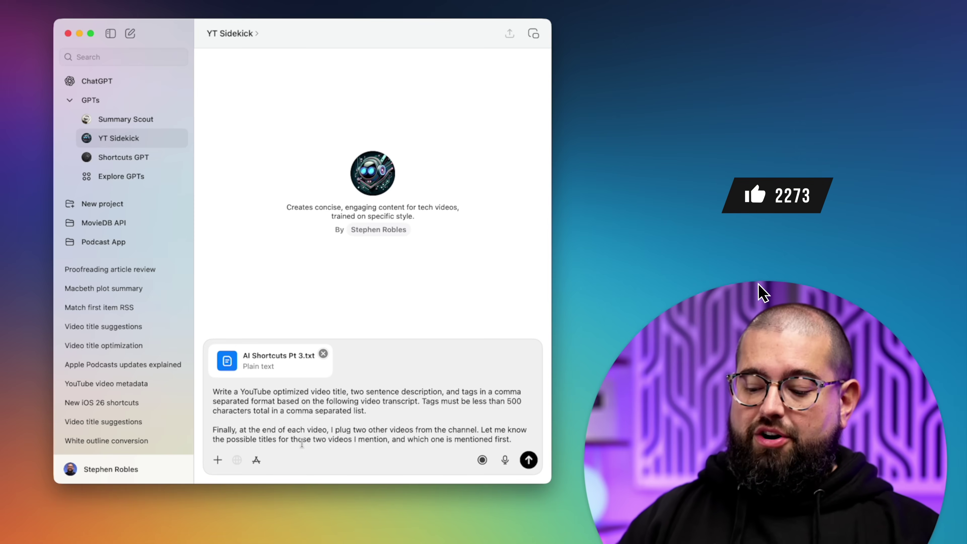
{"action": "key", "text": "Return"}
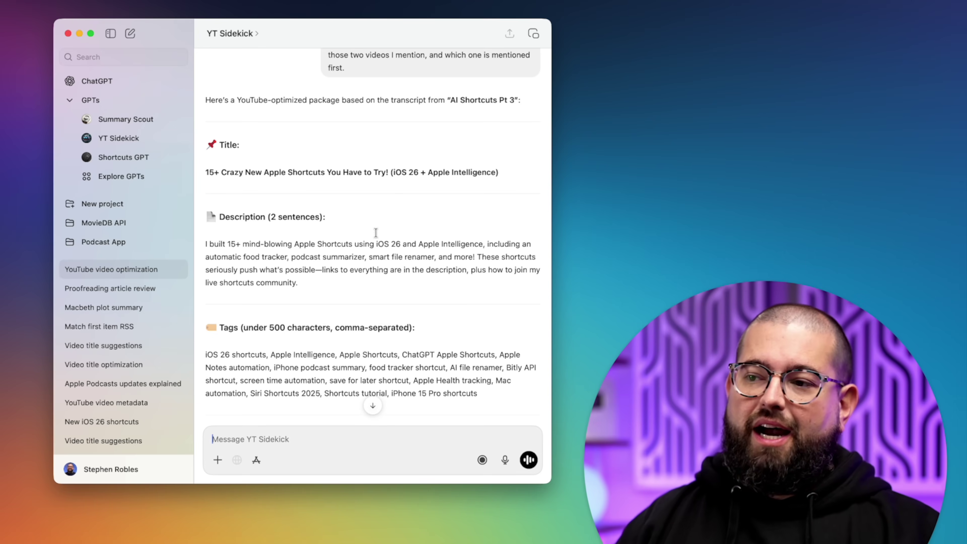
Review the reply's Title, Description, Tags and Suggested Plugged Videos, and select a suggested video title.
{"action": "left_click", "coordinate": [287, 263]}
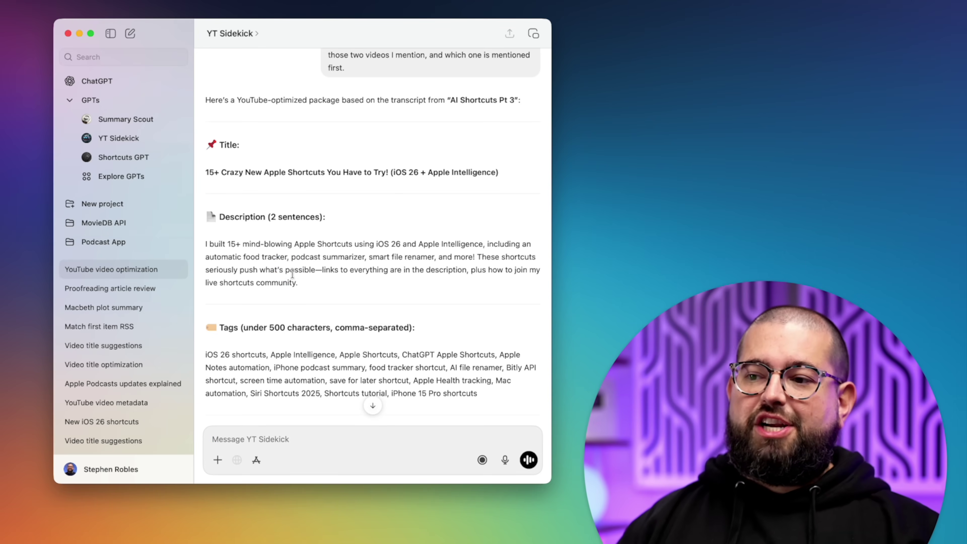
{"action": "scroll", "coordinate": [292, 273], "scroll_direction": "down", "scroll_amount": 2}
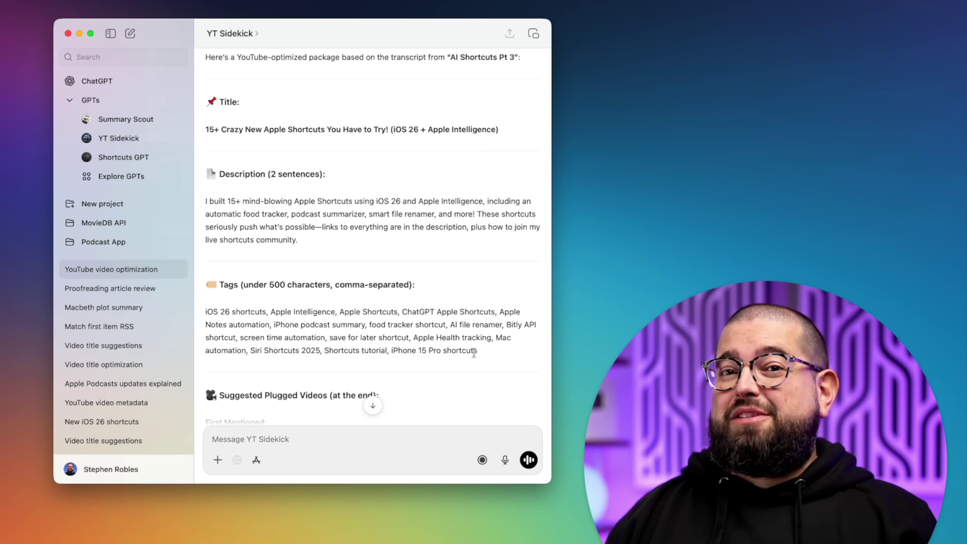
{"action": "scroll", "coordinate": [474, 352], "scroll_direction": "down", "scroll_amount": 5}
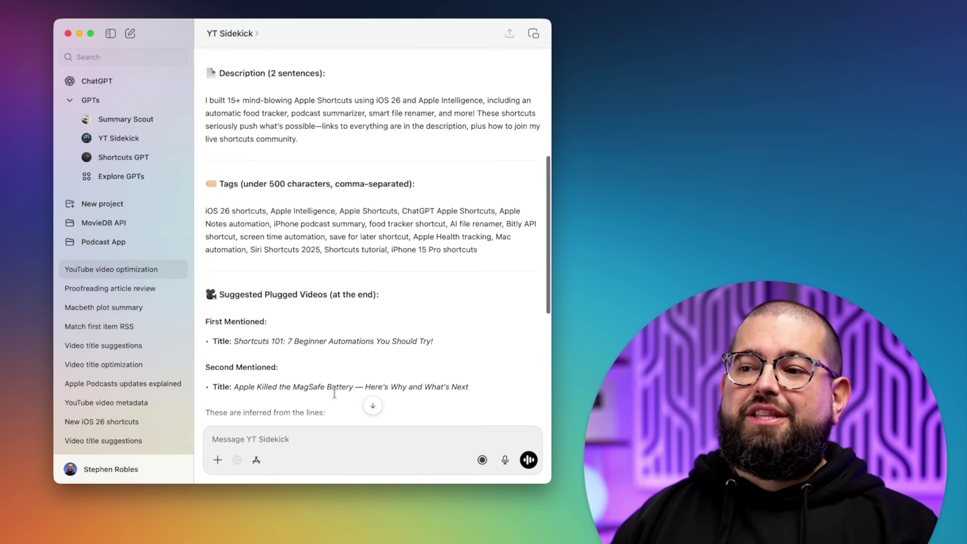
{"action": "scroll", "coordinate": [321, 361], "scroll_direction": "up", "scroll_amount": 7}
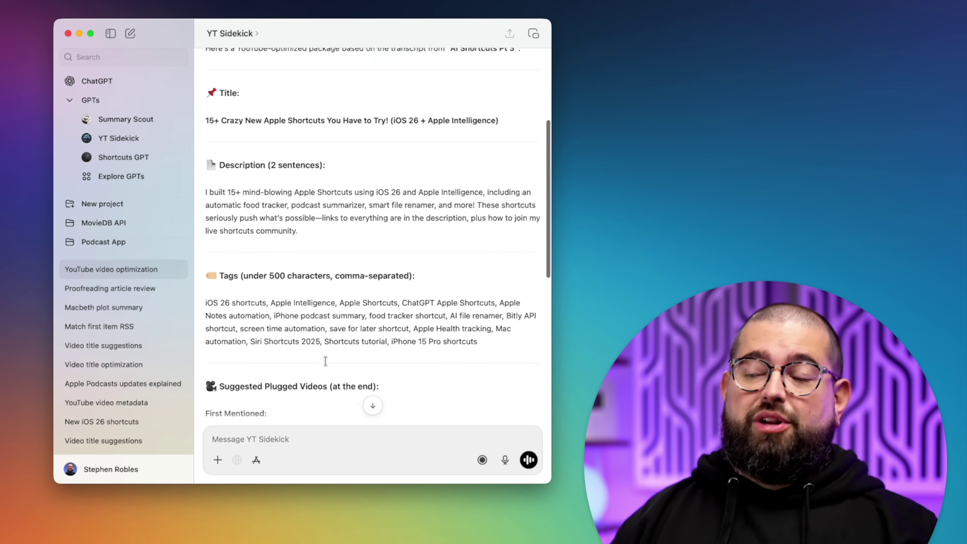
{"action": "left_click_drag", "start_coordinate": [500, 160], "coordinate": [193, 160]}
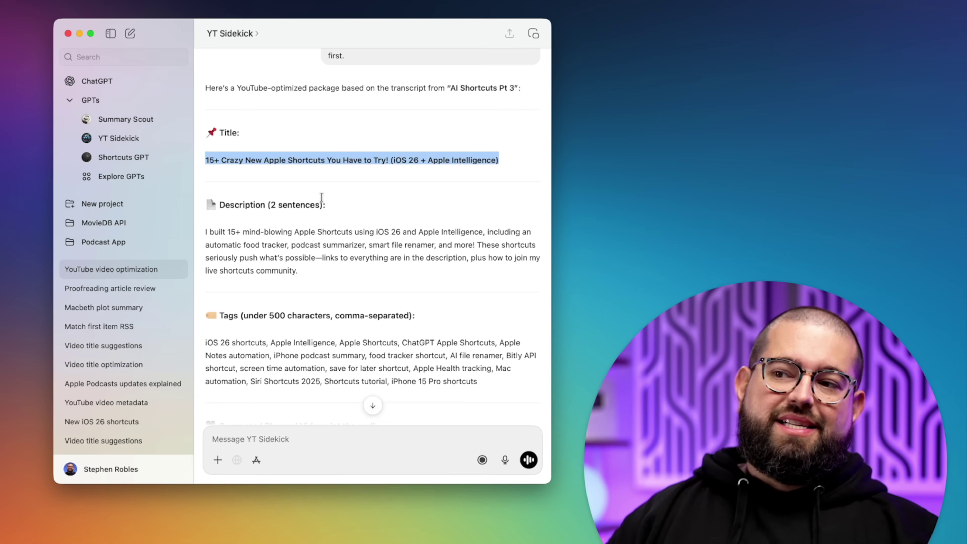
Request ten more titles like '15+ NEW Apple Intelligence Shortcuts…' and select title 2 from the results.
{"action": "left_click", "coordinate": [388, 454]}
{"action": "type", "text": "Give me ten more titles like this: 15+ NEW Apple Intelligence Shortcuts You NEED to Try"}
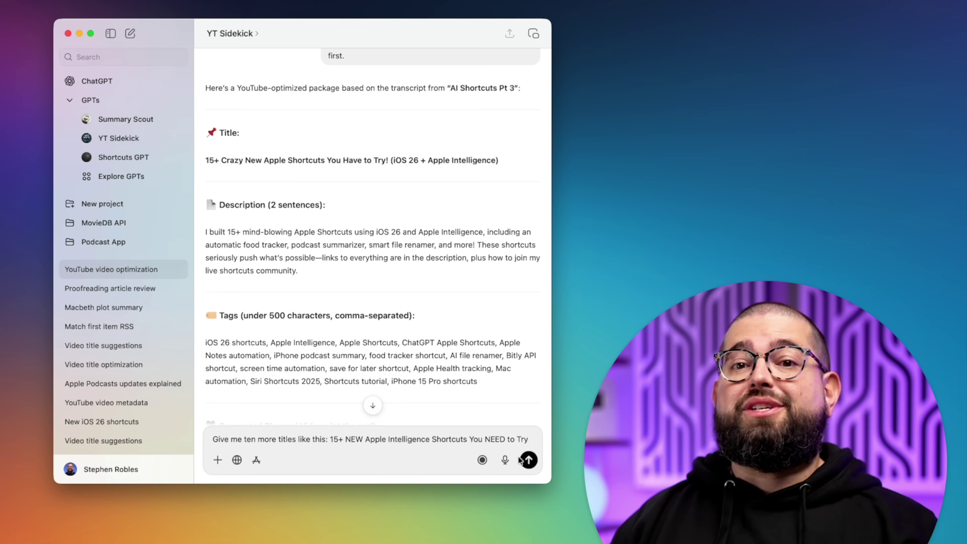
{"action": "left_click", "coordinate": [529, 460]}
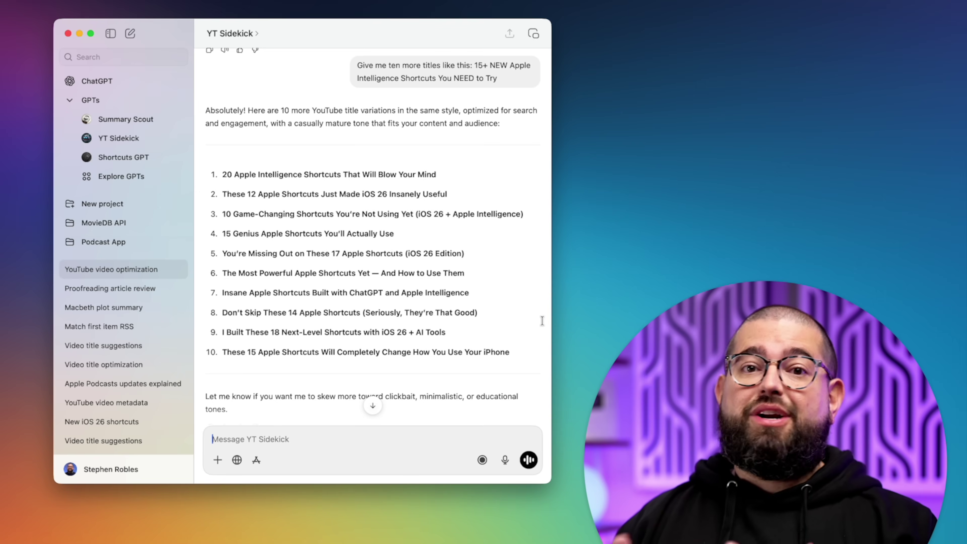
{"action": "scroll", "coordinate": [542, 321], "scroll_direction": "down", "scroll_amount": 2}
{"action": "left_click_drag", "start_coordinate": [449, 164], "coordinate": [224, 164]}
{"action": "key", "text": "super+c"}
Ask for ten more like 'These 12 Apple Shortcuts Just Made iOS 26 Insanely Useful', then draft the thumbnail question.
{"action": "left_click", "coordinate": [334, 438]}
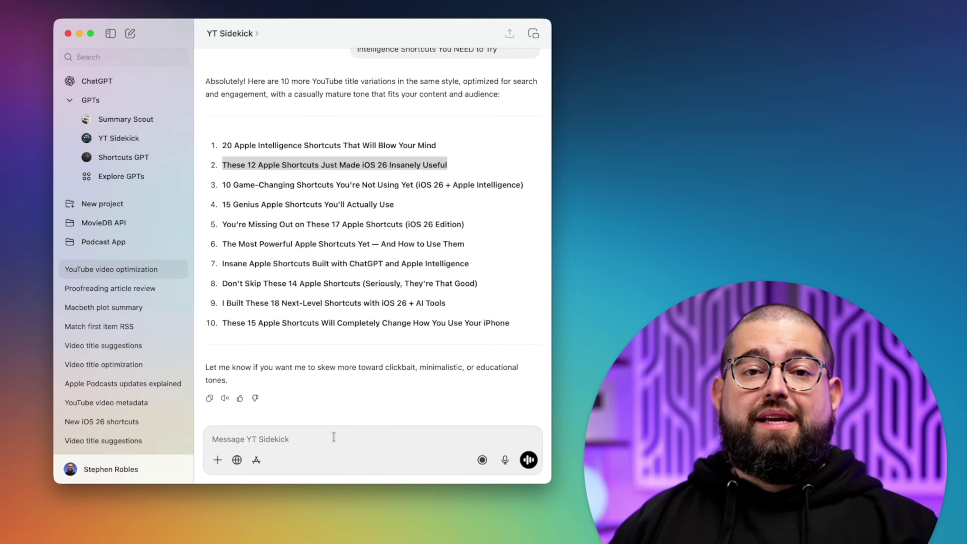
{"action": "type", "text": "Give me ten more like this:"}
{"action": "key", "text": "super+v"}
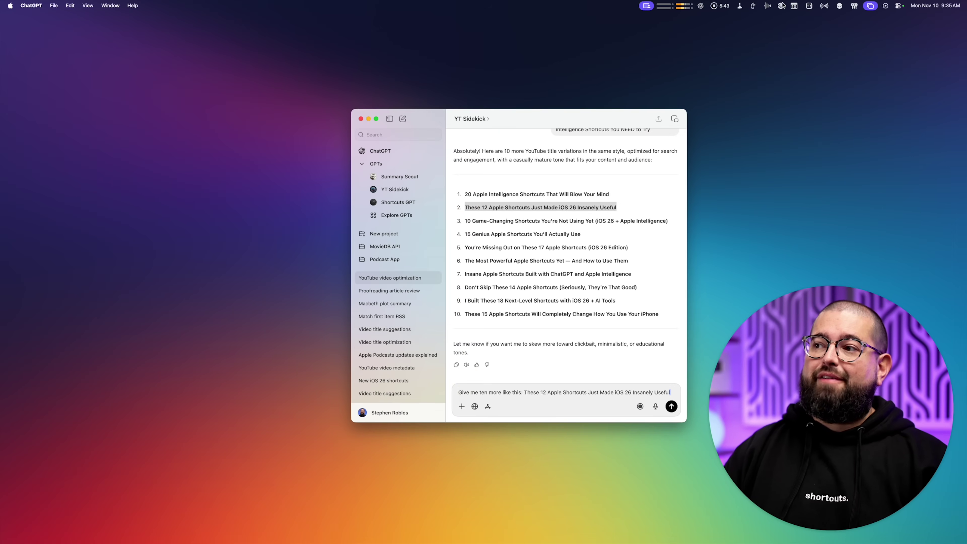
{"action": "left_click", "coordinate": [753, 6]}
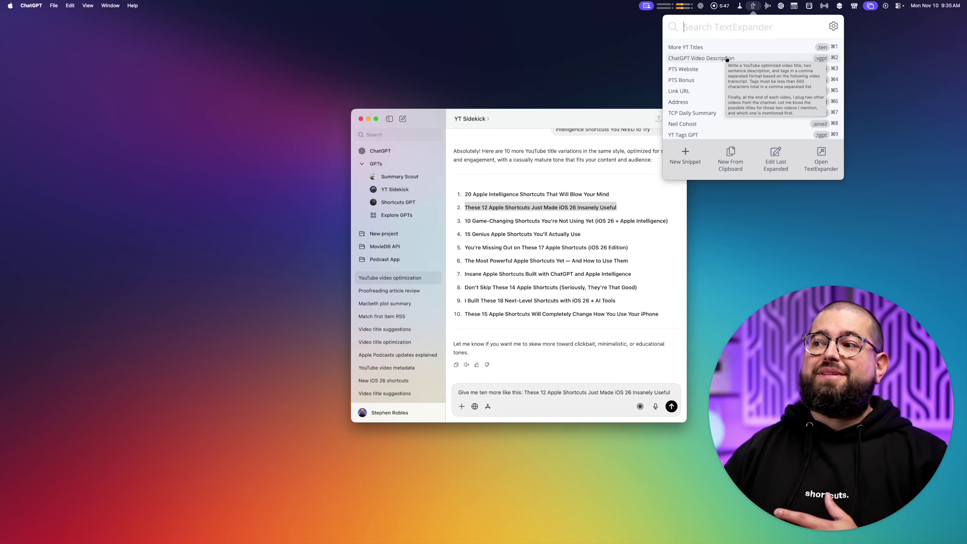
{"action": "left_click", "coordinate": [615, 395]}
{"action": "key", "text": "Return"}
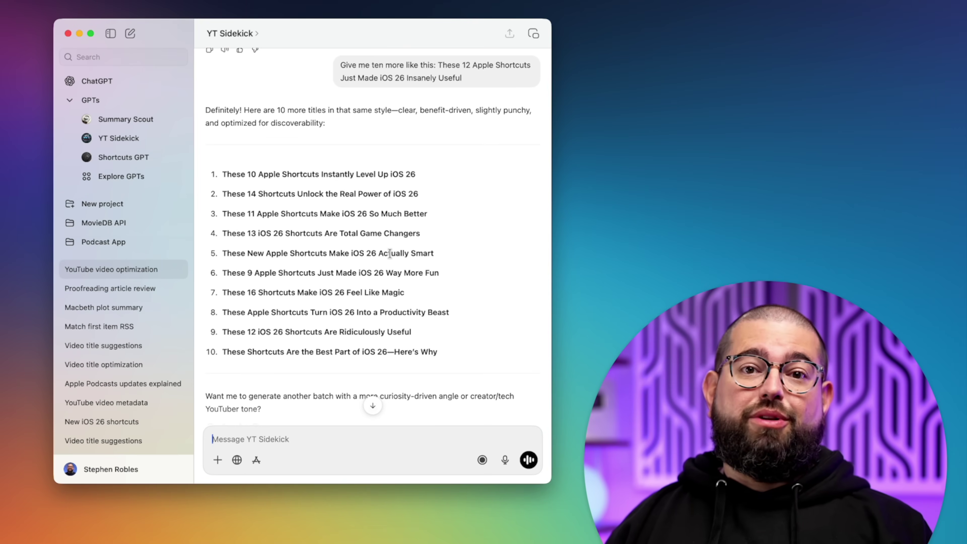
{"action": "type", "text": "What are some 2-3 word headlines I could place on a thumbnail for this video?"}
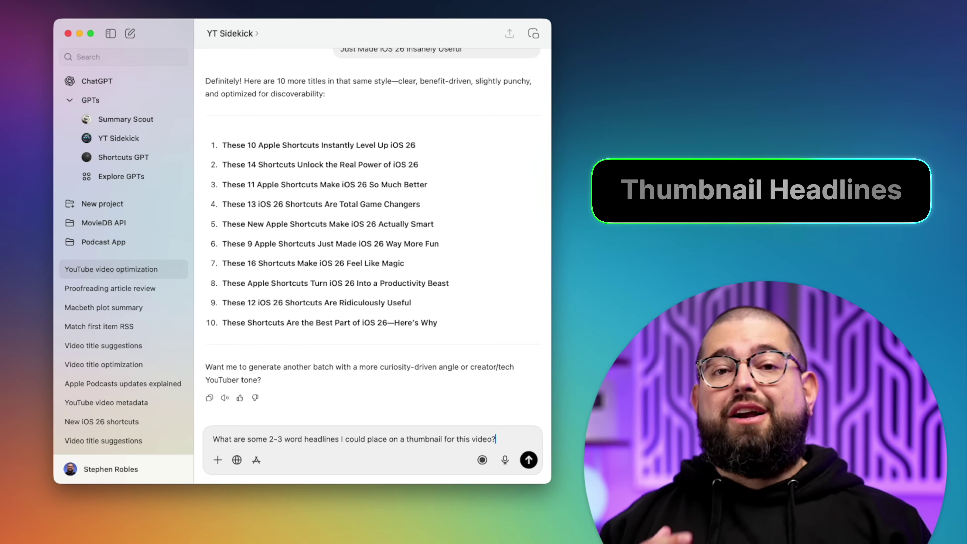
Send the 2-3 word thumbnail headline question and scroll through the themed headline suggestions.
{"action": "key", "text": "Return"}
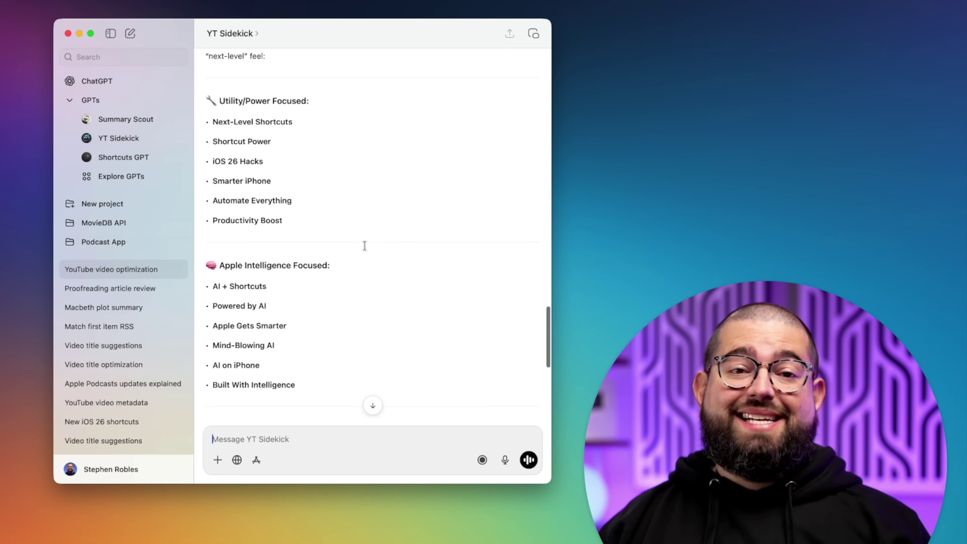
{"action": "scroll", "coordinate": [366, 246], "scroll_direction": "down", "scroll_amount": 10}
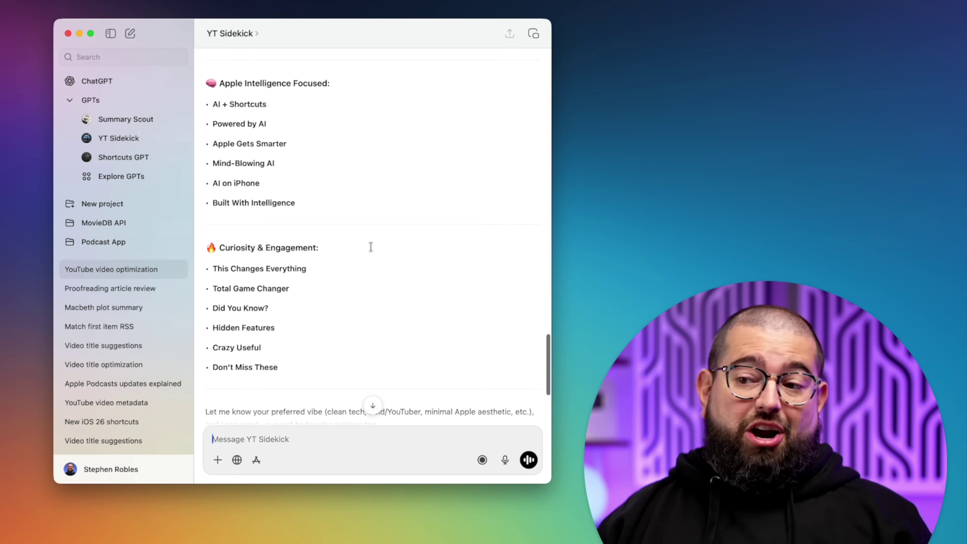
{"action": "scroll", "coordinate": [371, 247], "scroll_direction": "up", "scroll_amount": 7}
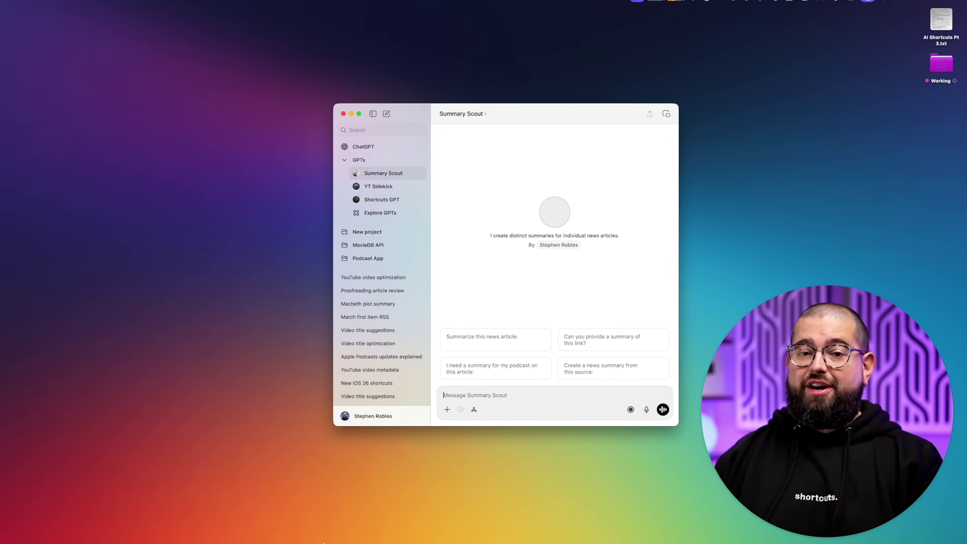
Copy the full beard.fm 'Apple's Losing Its Podcast Legacy' article from Safari's Reader view.
{"action": "key", "text": "super+Tab"}
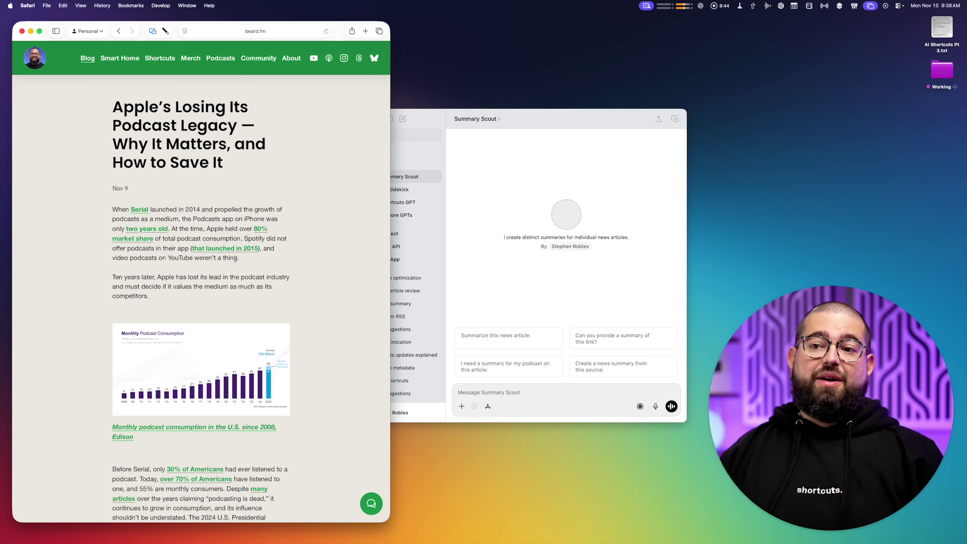
{"action": "left_click", "coordinate": [185, 32]}
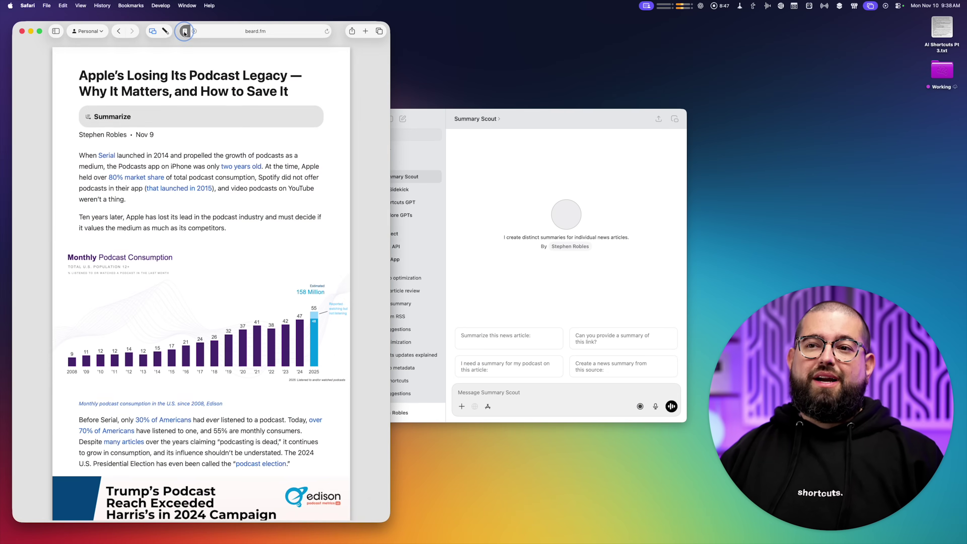
{"action": "key", "text": "super+a"}
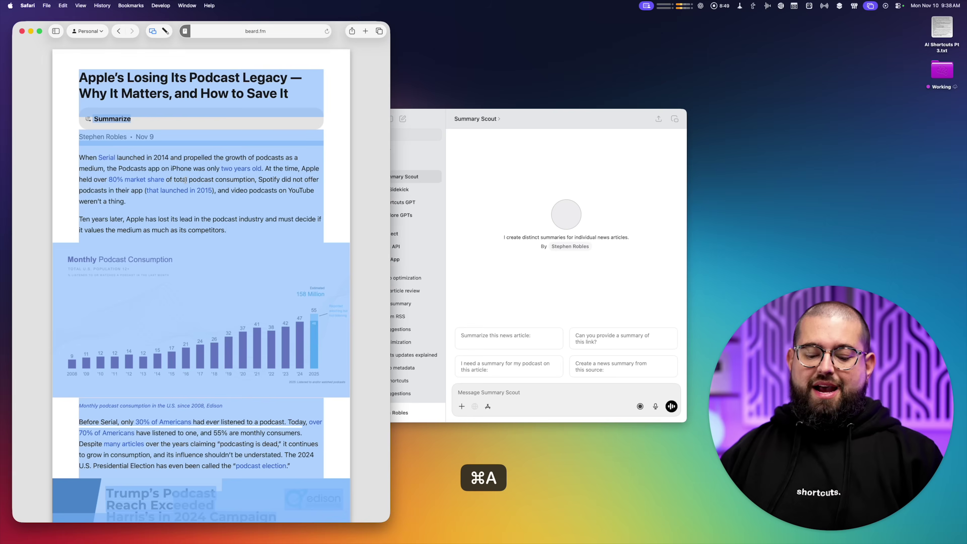
{"action": "key", "text": "super+c"}
Send the article to Summary Scout with the ;sg summary snippet and review the one-paragraph summary.
{"action": "left_click", "coordinate": [571, 328]}
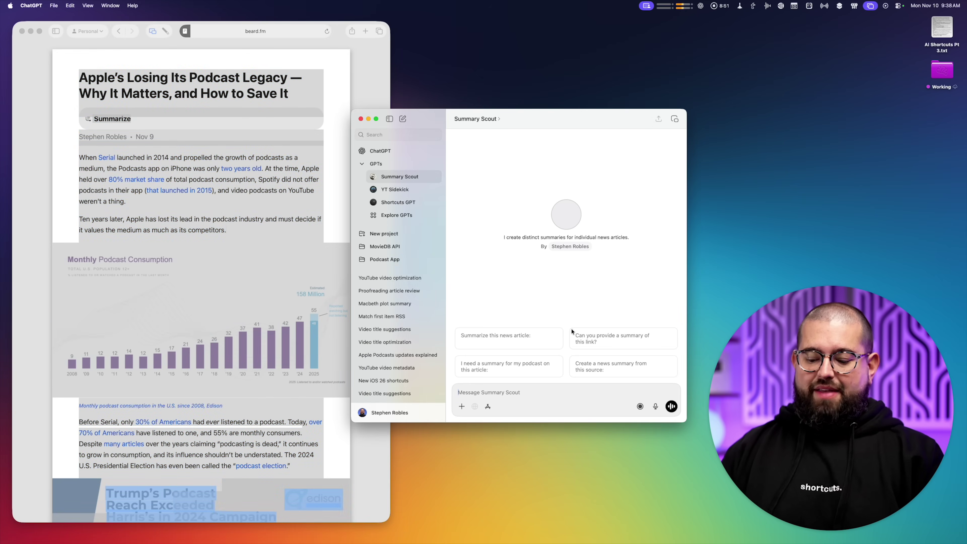
{"action": "key", "text": "super+v"}
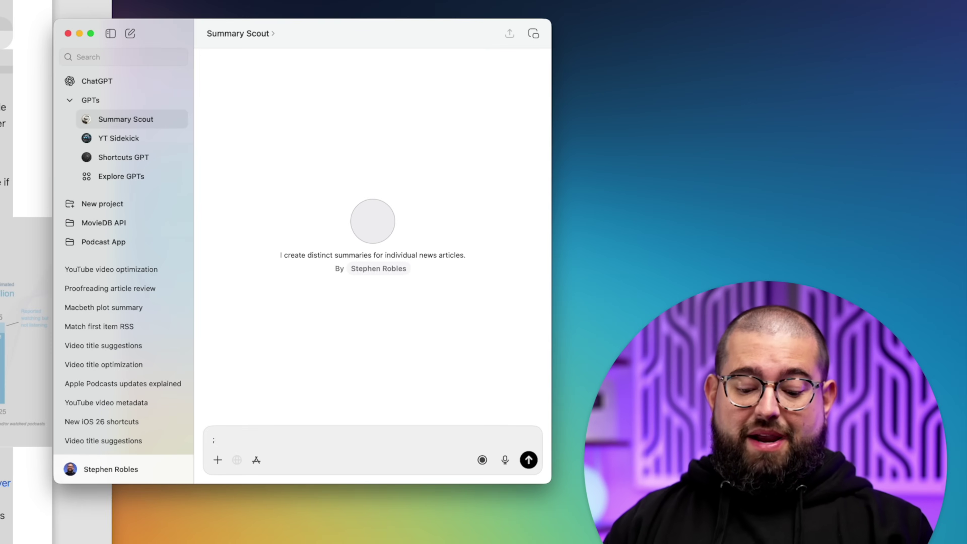
{"action": "type", "text": ";sg"}
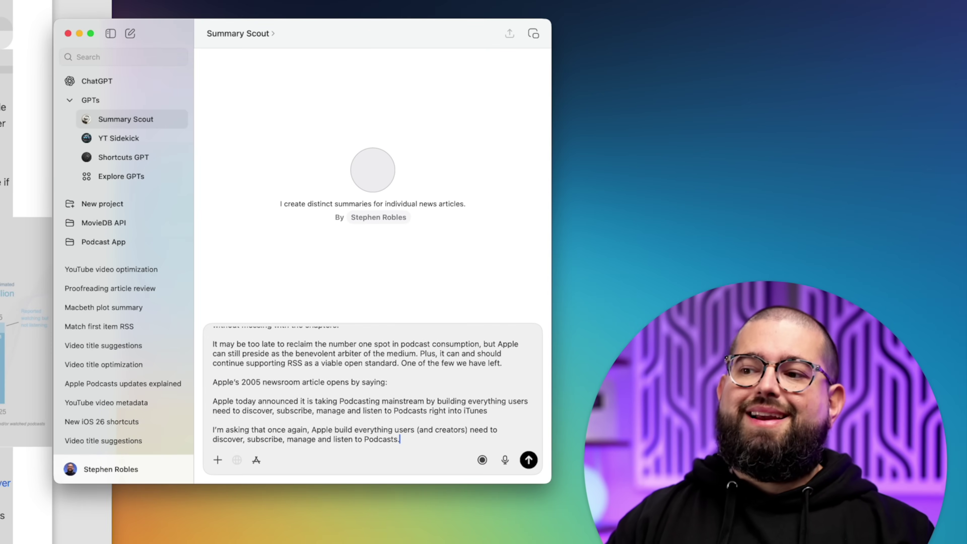
{"action": "key", "text": "Return"}
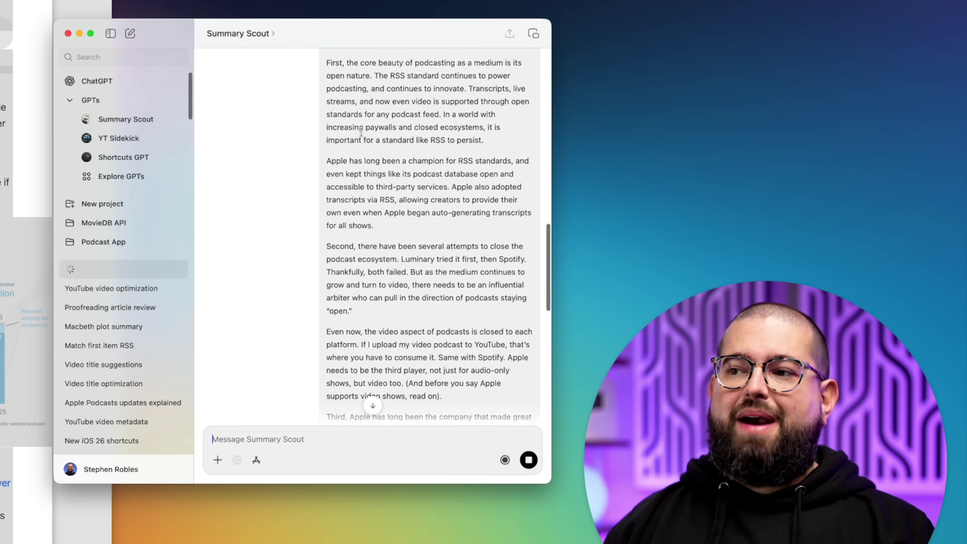
{"action": "scroll", "coordinate": [361, 131], "scroll_direction": "up", "scroll_amount": 15}
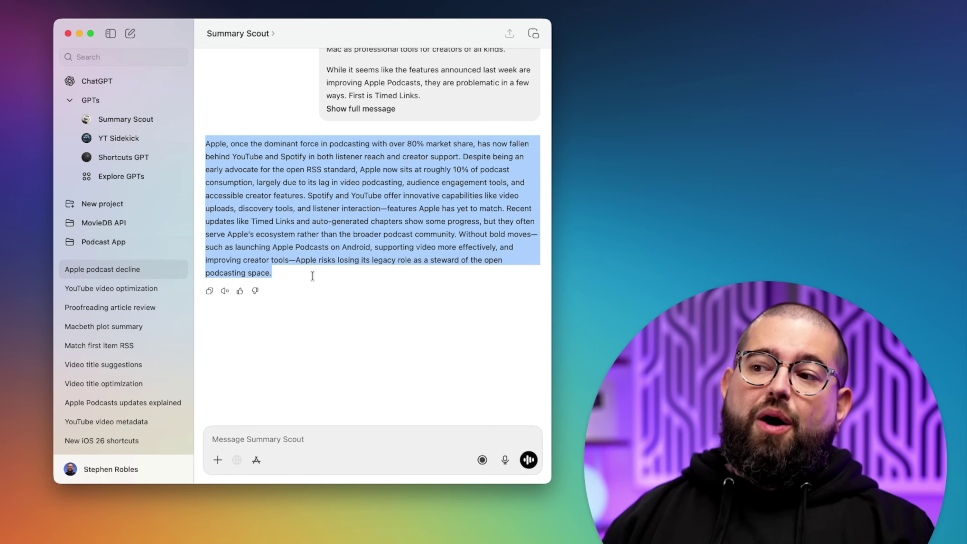
{"action": "left_click", "coordinate": [313, 276]}
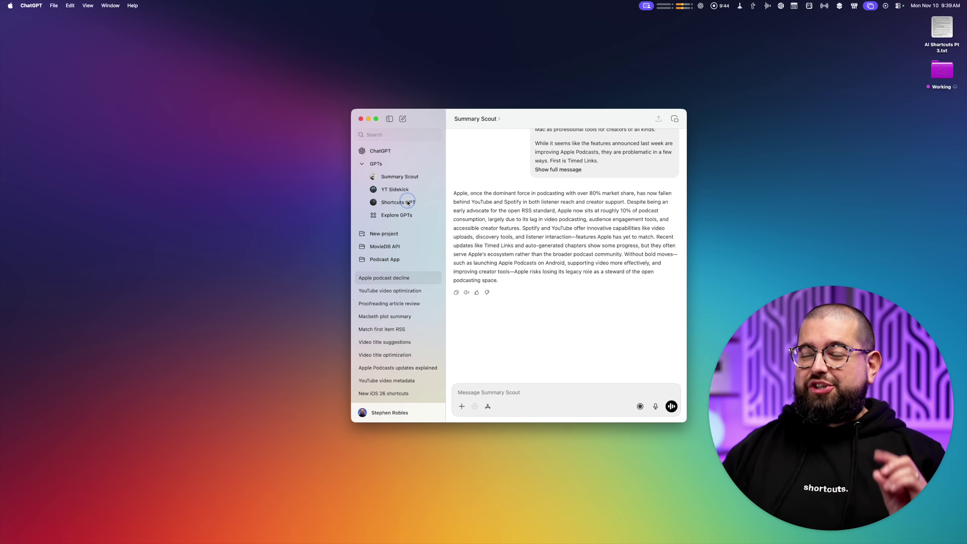
Open Shortcuts GPT, then move to the new chat on chatgpt.com in Safari.
{"action": "left_click", "coordinate": [398, 202]}
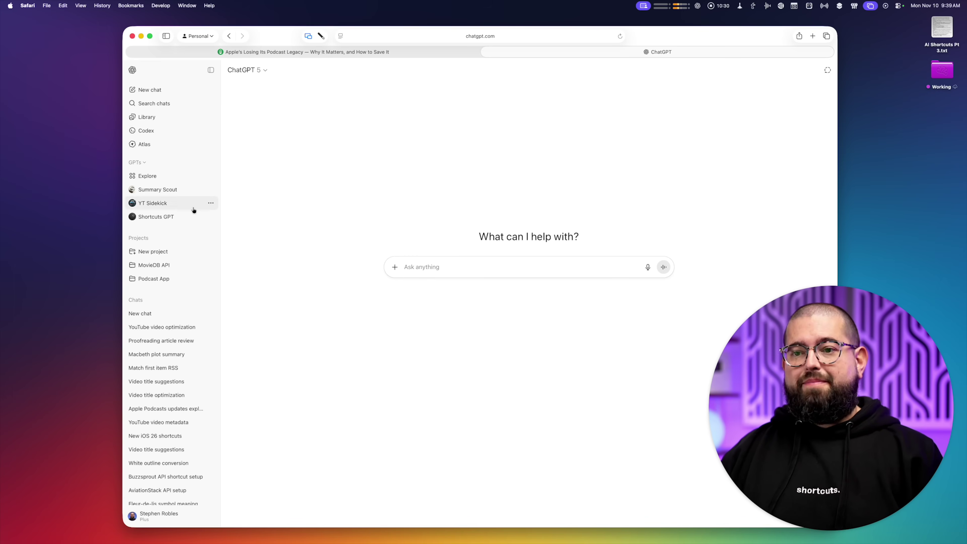
{"action": "mouse_move", "coordinate": [212, 219]}
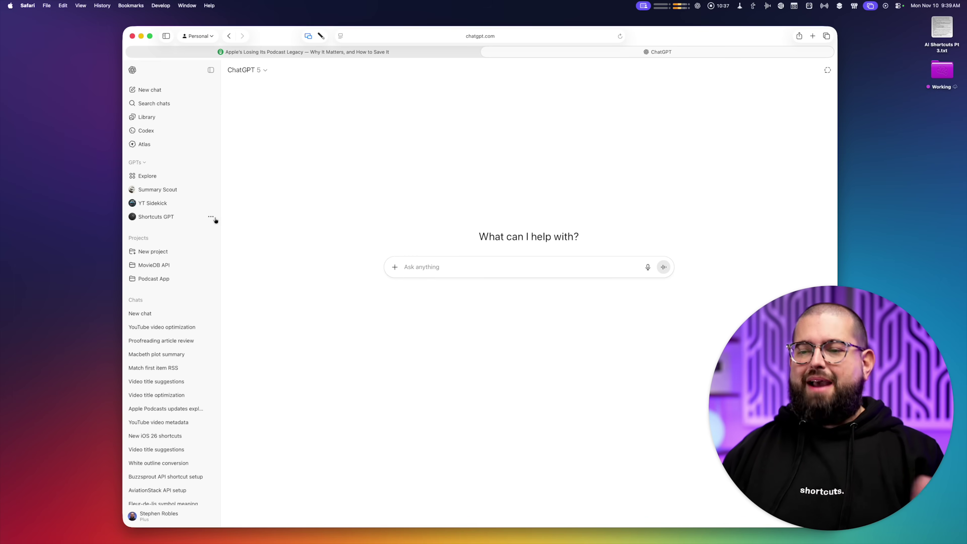
{"action": "left_click", "coordinate": [211, 217]}
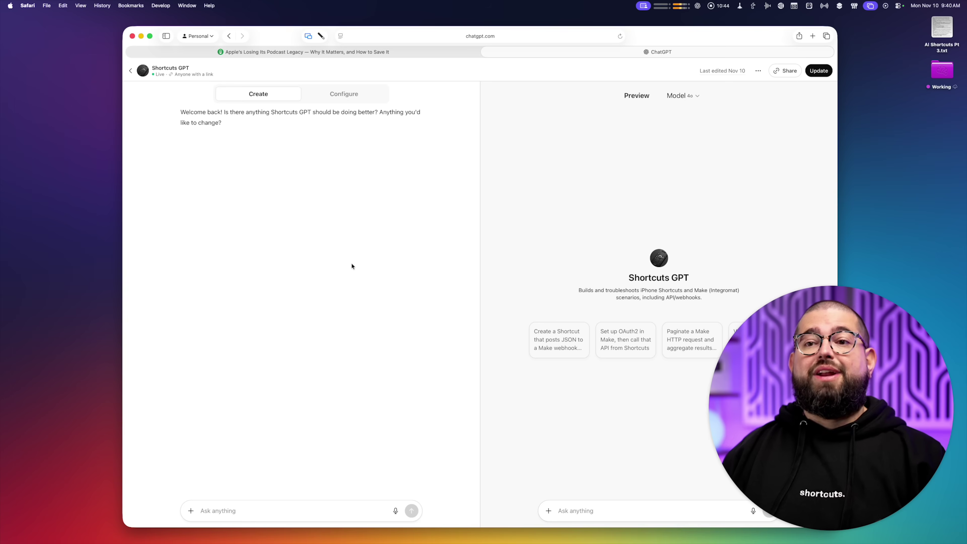
{"action": "left_click", "coordinate": [288, 503]}
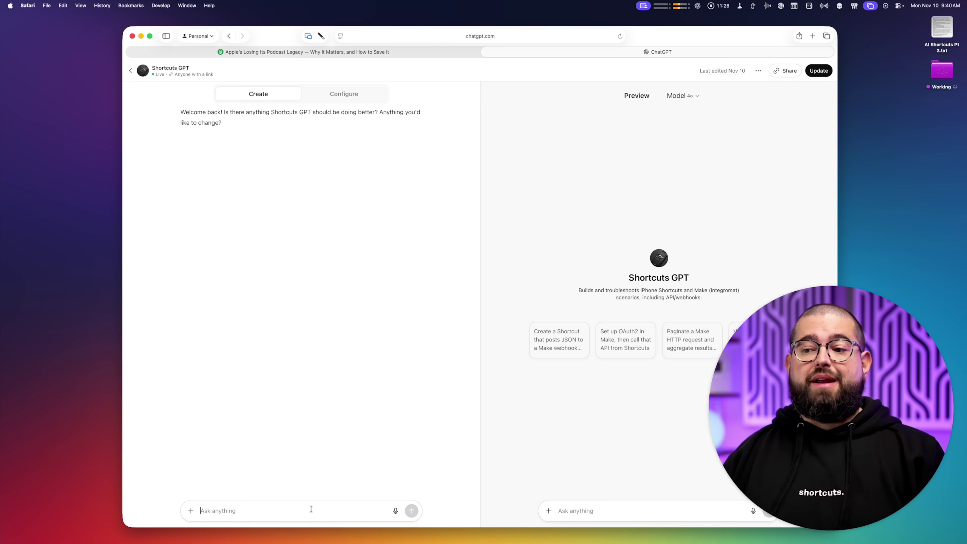
{"action": "type", "text": "Learn everything about this barcode scanning API: https://go-upc.com/docs"}
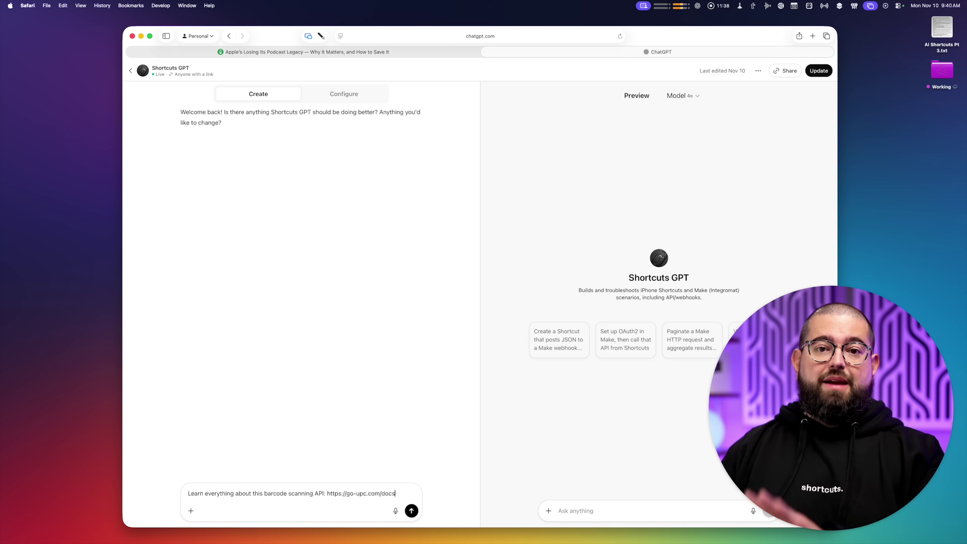
{"action": "key", "text": "Return"}
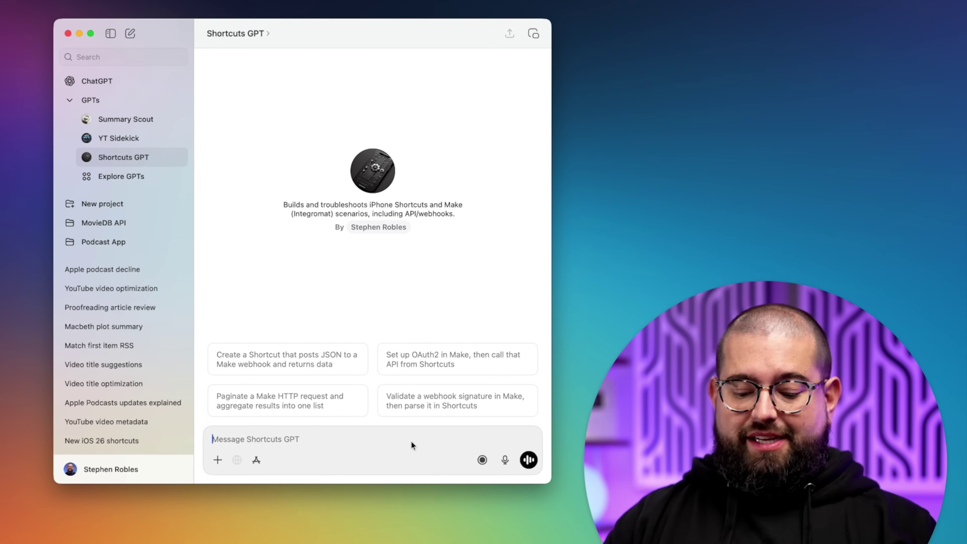
Send the MovieDB two-week theatrical releases request and review the Shortcut steps, marking 'Get Contents of URL'.
{"action": "key", "text": "super+v"}
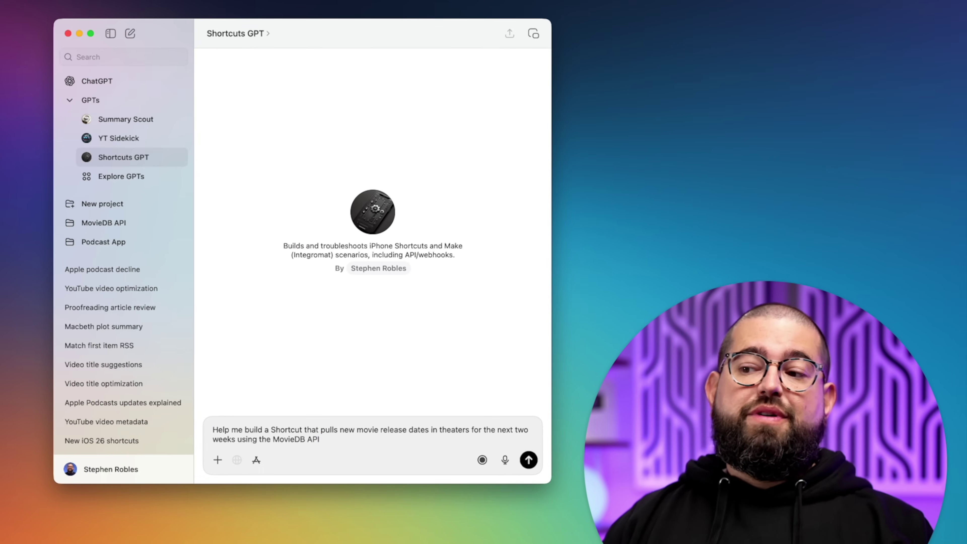
{"action": "key", "text": "Return"}
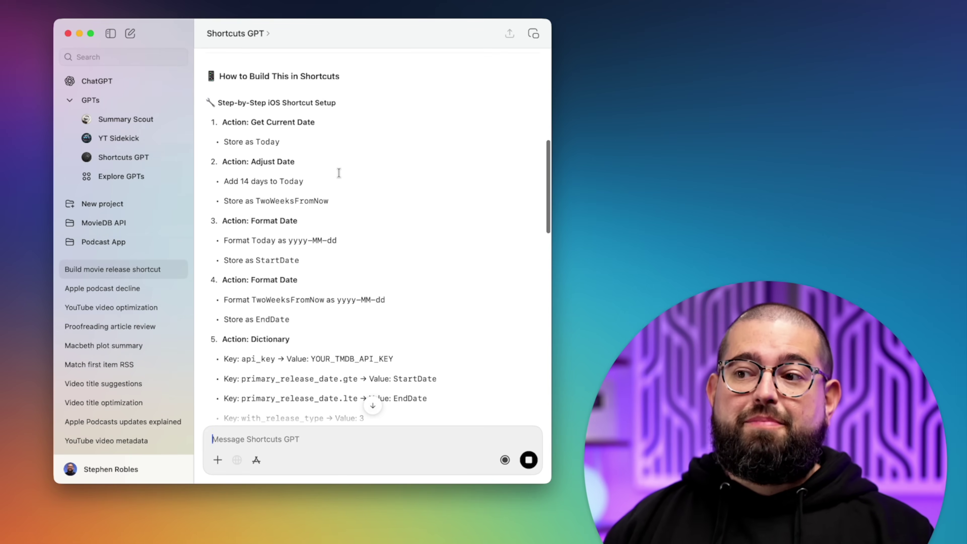
{"action": "scroll", "coordinate": [339, 173], "scroll_direction": "down", "scroll_amount": 2}
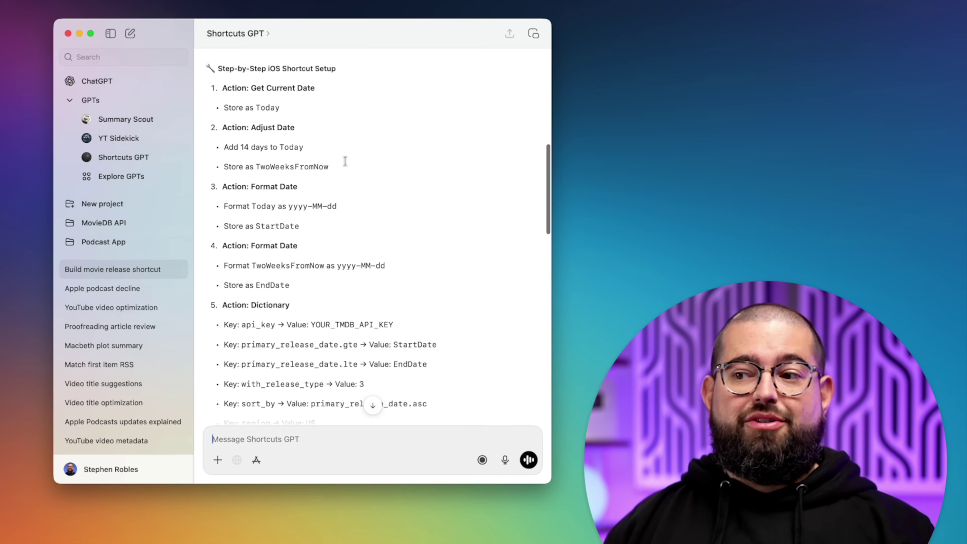
{"action": "scroll", "coordinate": [346, 161], "scroll_direction": "down", "scroll_amount": 6}
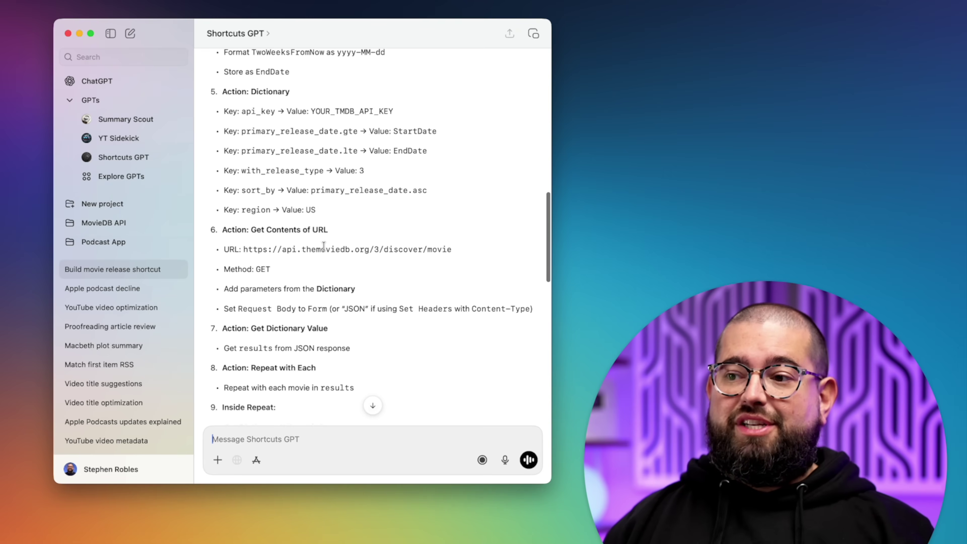
{"action": "scroll", "coordinate": [323, 245], "scroll_direction": "down", "scroll_amount": 3}
{"action": "left_click_drag", "start_coordinate": [250, 180], "coordinate": [344, 180]}
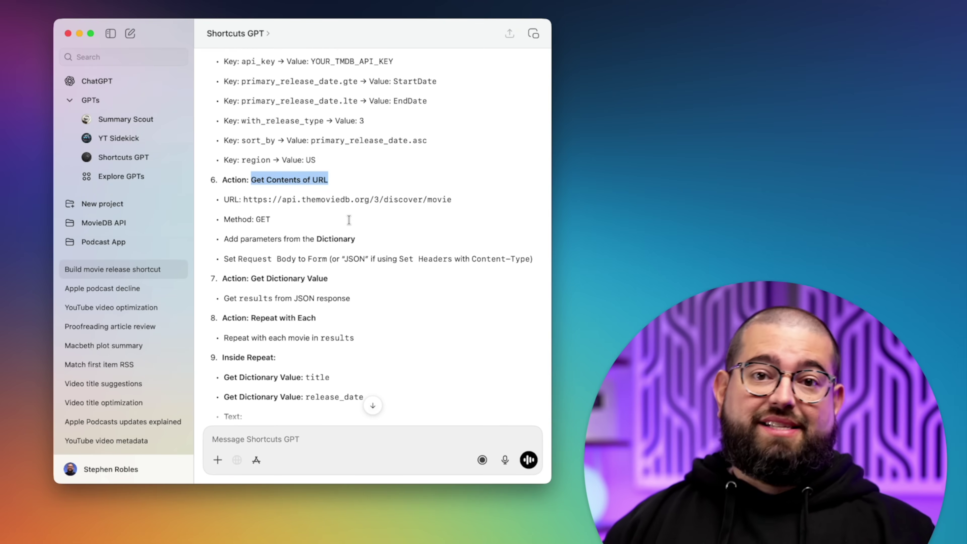
{"action": "scroll", "coordinate": [355, 240], "scroll_direction": "down", "scroll_amount": 6}
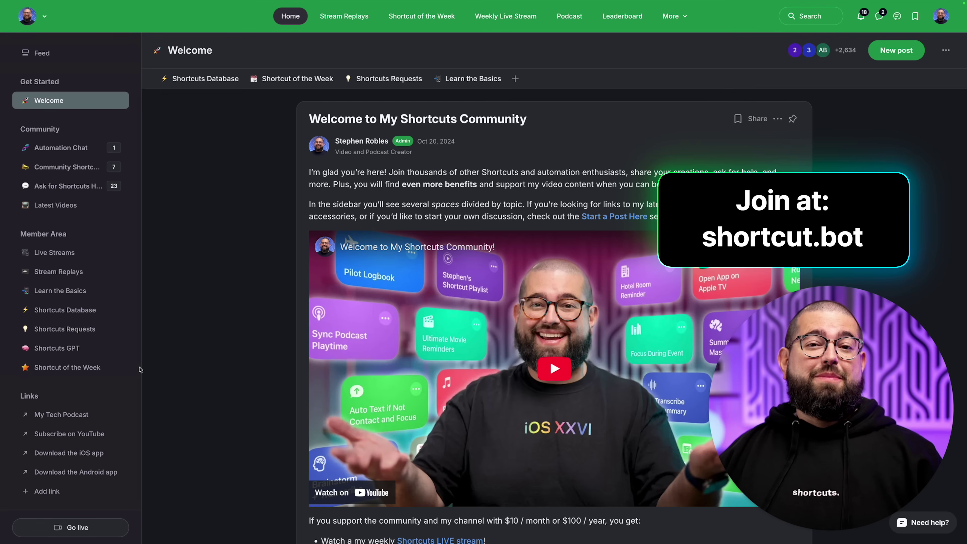
Browse the Nov 5 post in Stream Replays, then go to the Shortcuts Requests space.
{"action": "left_click", "coordinate": [76, 268]}
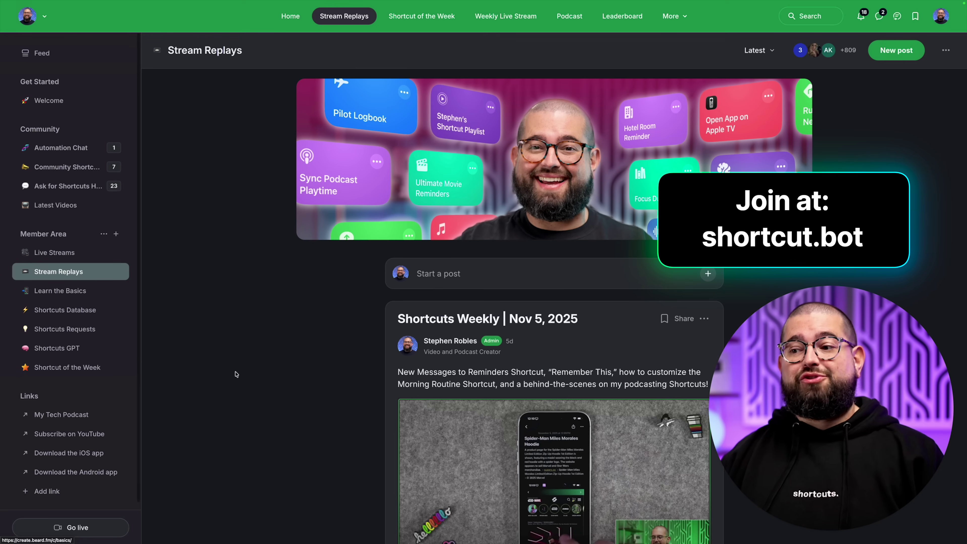
{"action": "scroll", "coordinate": [248, 386], "scroll_direction": "down", "scroll_amount": 2}
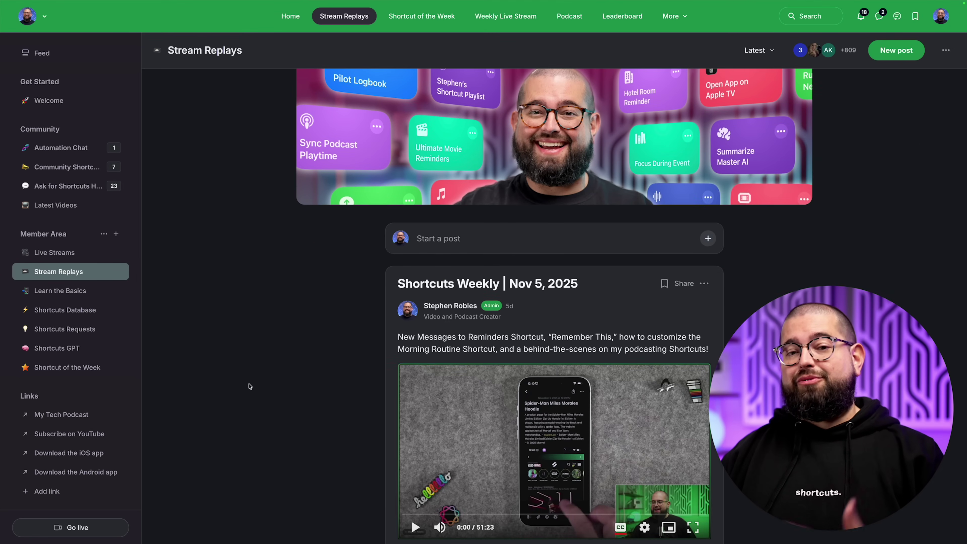
{"action": "scroll", "coordinate": [248, 386], "scroll_direction": "down", "scroll_amount": 2}
{"action": "scroll", "coordinate": [290, 417], "scroll_direction": "down", "scroll_amount": 7}
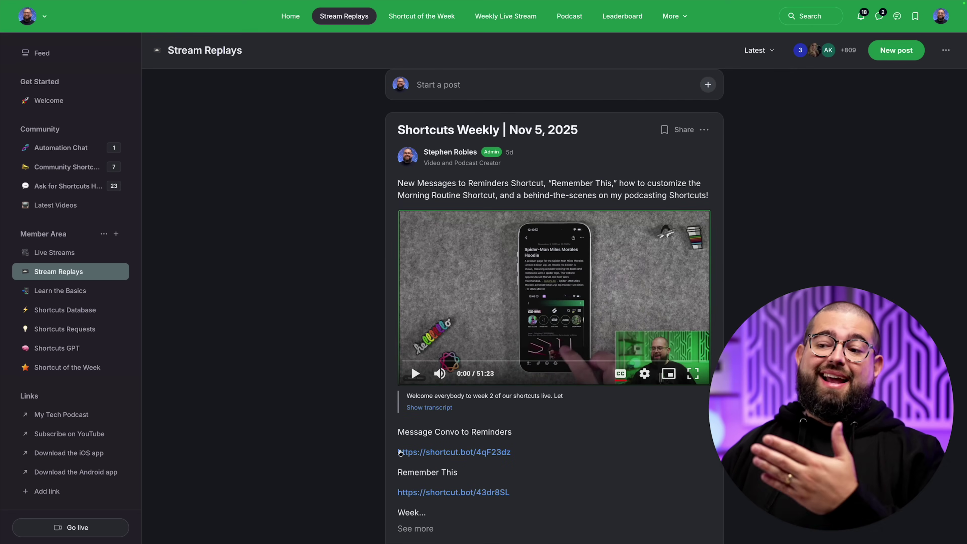
{"action": "scroll", "coordinate": [352, 443], "scroll_direction": "up", "scroll_amount": 4}
{"action": "scroll", "coordinate": [352, 444], "scroll_direction": "up", "scroll_amount": 7}
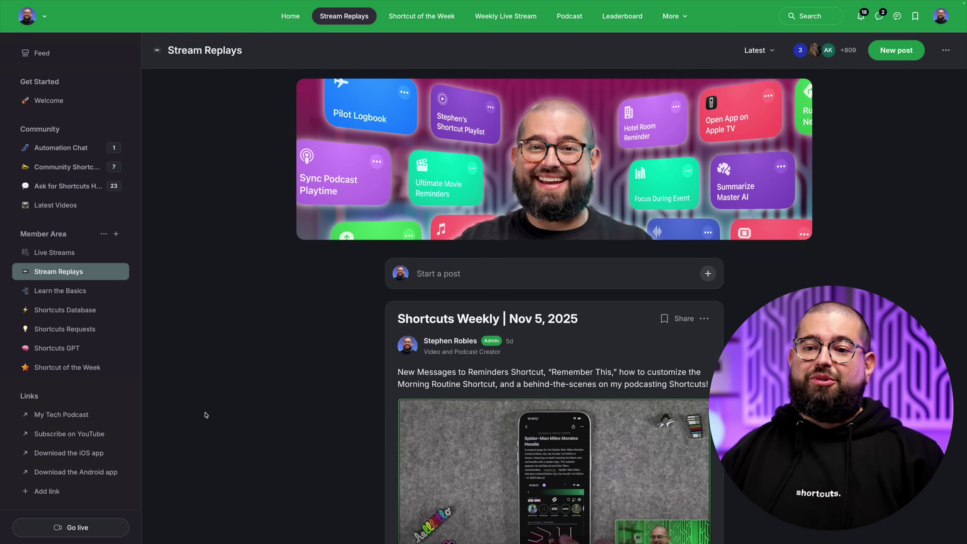
{"action": "left_click", "coordinate": [110, 331]}
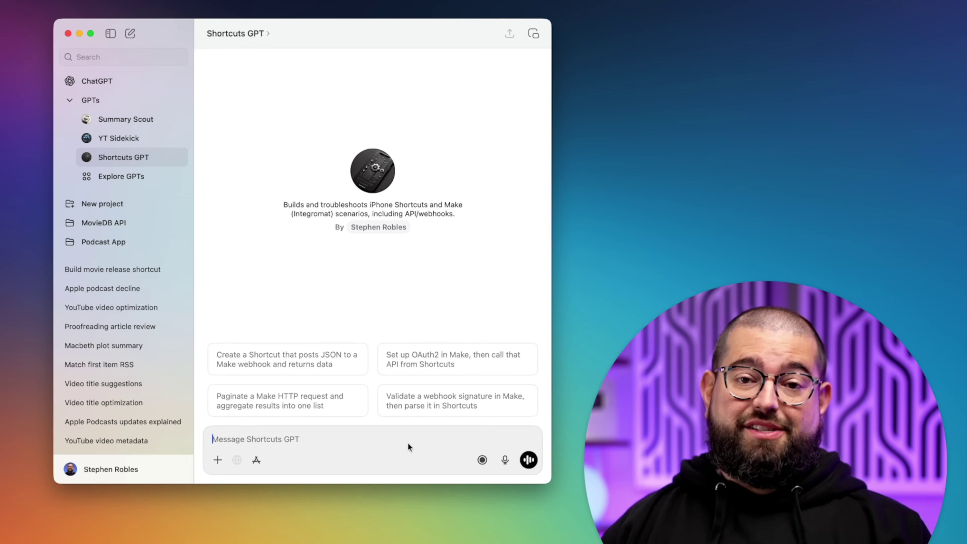
Ask Shortcuts GPT for a regex matching an RSS feed's MP3 enclosure URL, then copy it.
{"action": "type", "text": "What is the match text string I can use to pull the enclosure URL of an MP3 file in an RSS feed"}
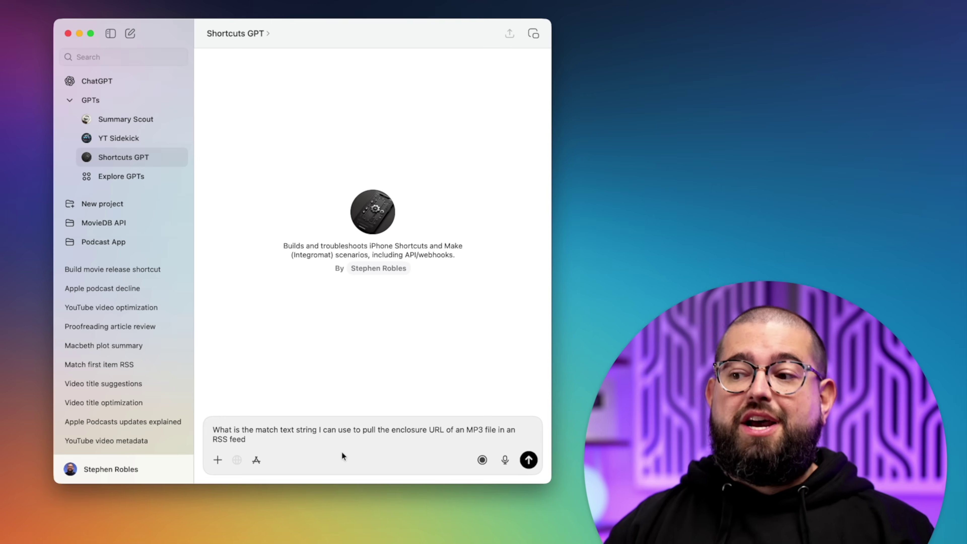
{"action": "key", "text": "Return"}
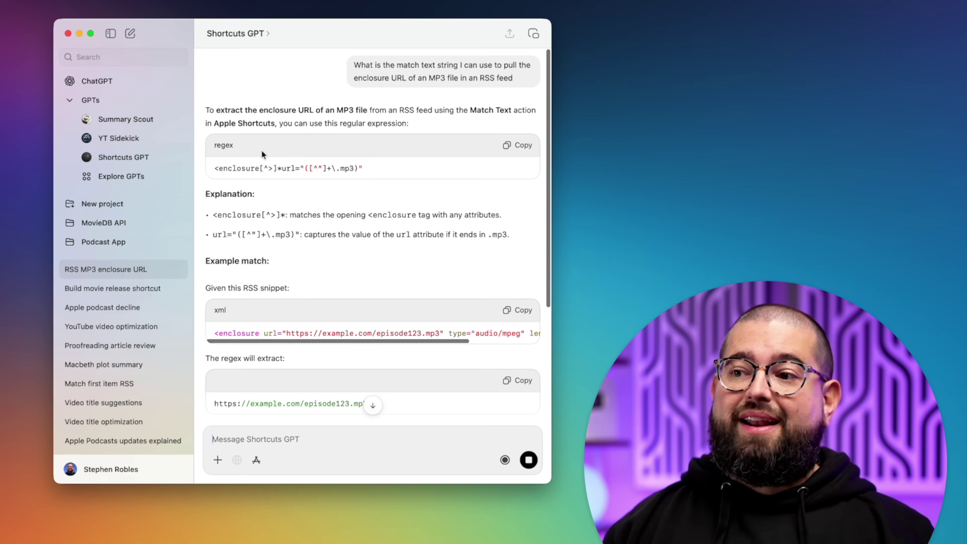
{"action": "left_click", "coordinate": [516, 152]}
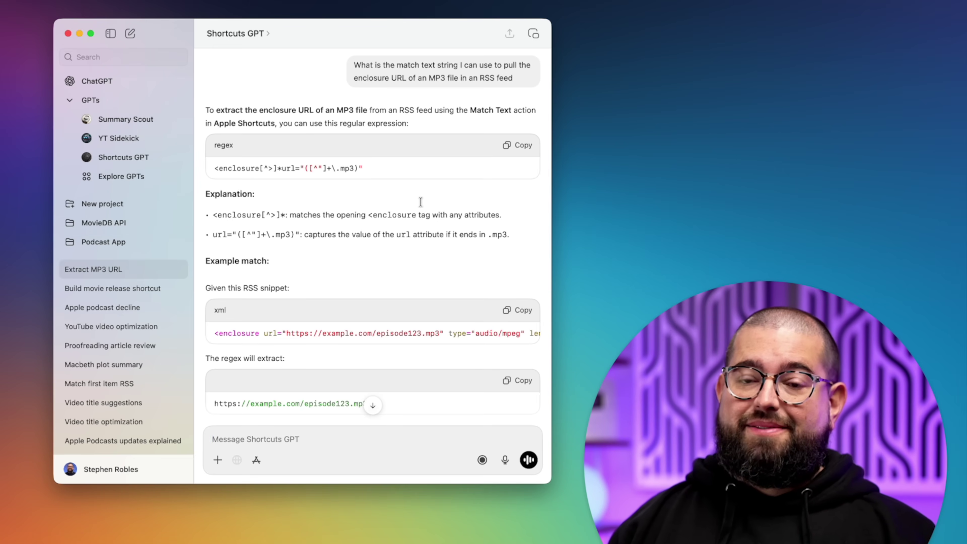
{"action": "scroll", "coordinate": [421, 202], "scroll_direction": "down", "scroll_amount": 3}
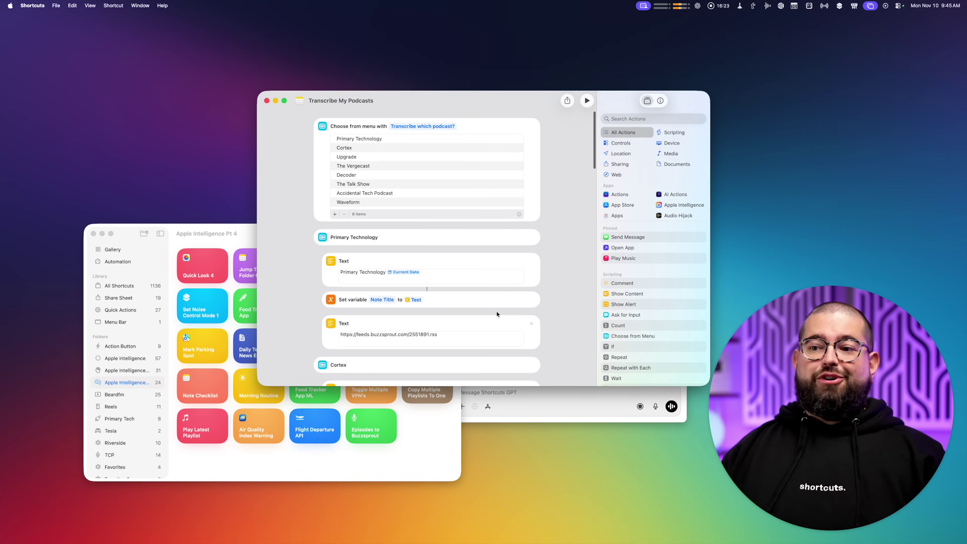
Run Transcribe My Podcasts for the Primary Technology podcast.
{"action": "scroll", "coordinate": [497, 311], "scroll_direction": "down", "scroll_amount": 5}
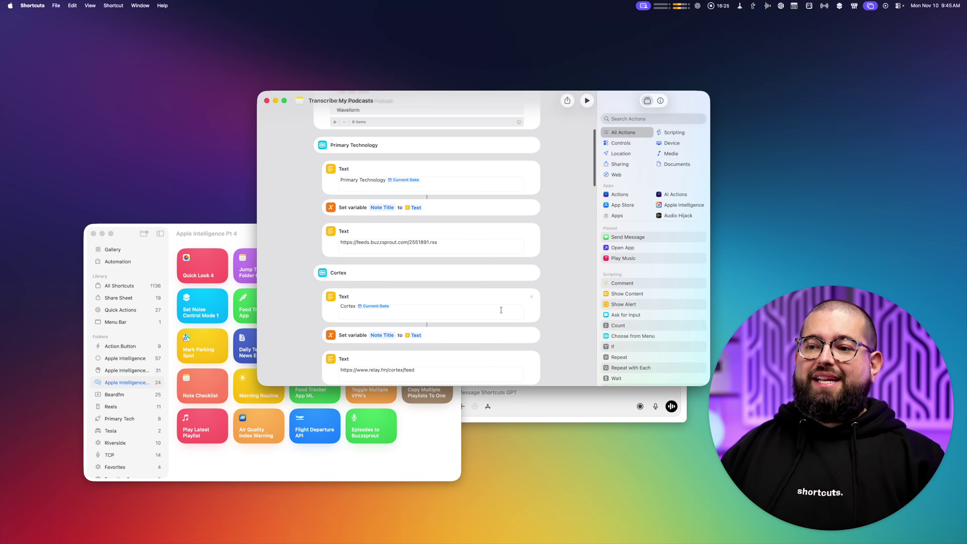
{"action": "scroll", "coordinate": [502, 310], "scroll_direction": "down", "scroll_amount": 5}
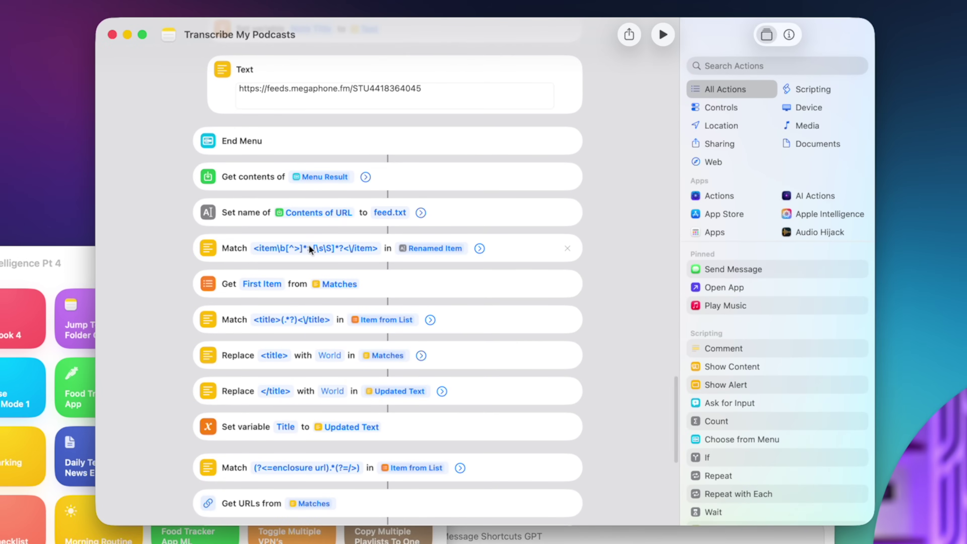
{"action": "scroll", "coordinate": [309, 245], "scroll_direction": "down", "scroll_amount": 4}
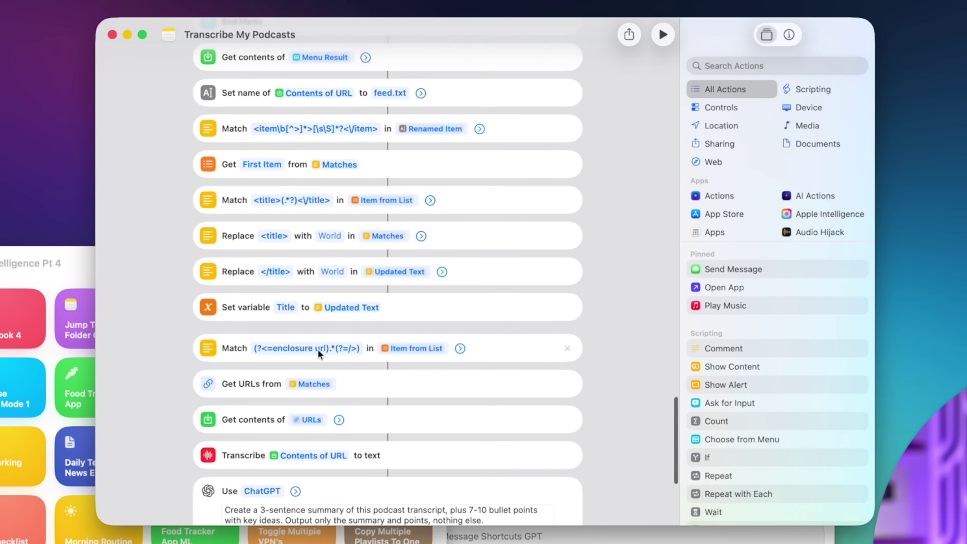
{"action": "scroll", "coordinate": [571, 191], "scroll_direction": "up", "scroll_amount": 15}
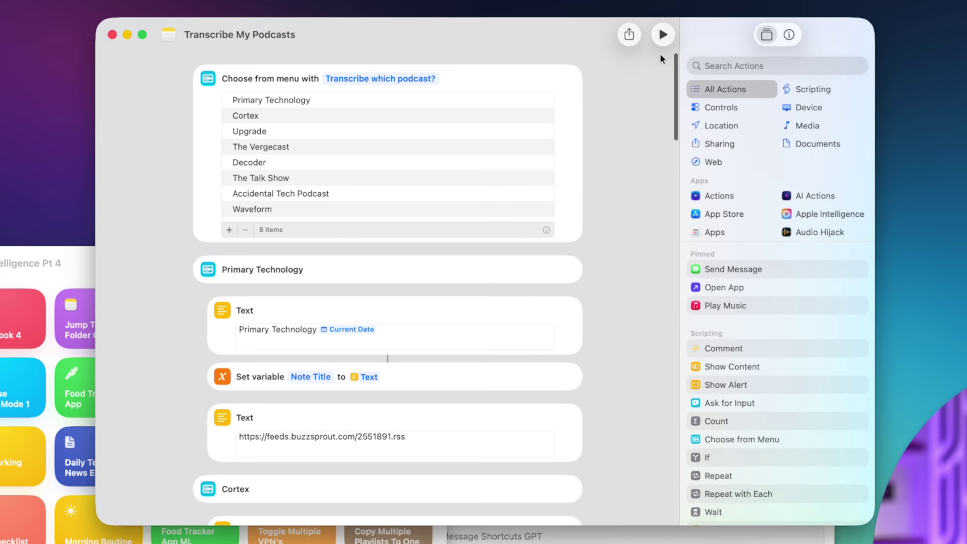
{"action": "left_click", "coordinate": [663, 35]}
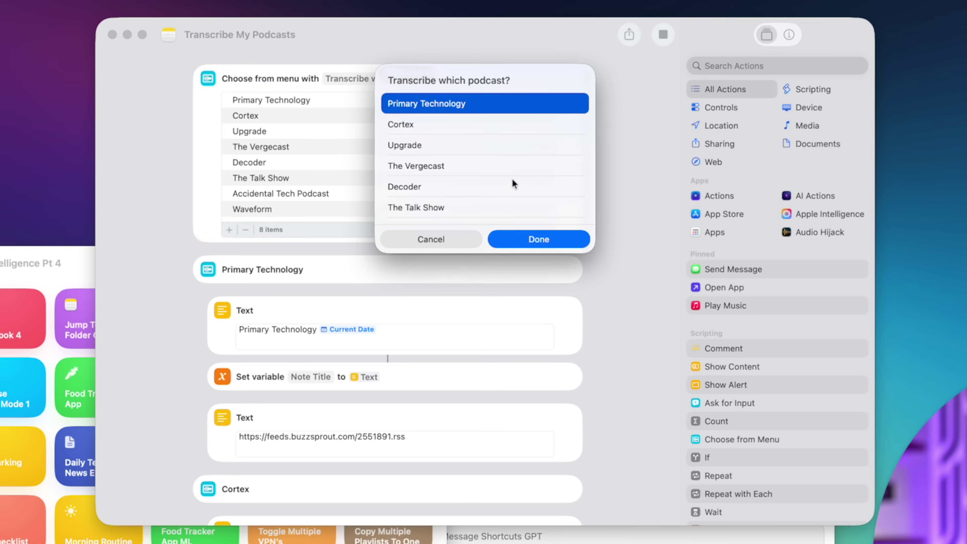
{"action": "left_click", "coordinate": [514, 246]}
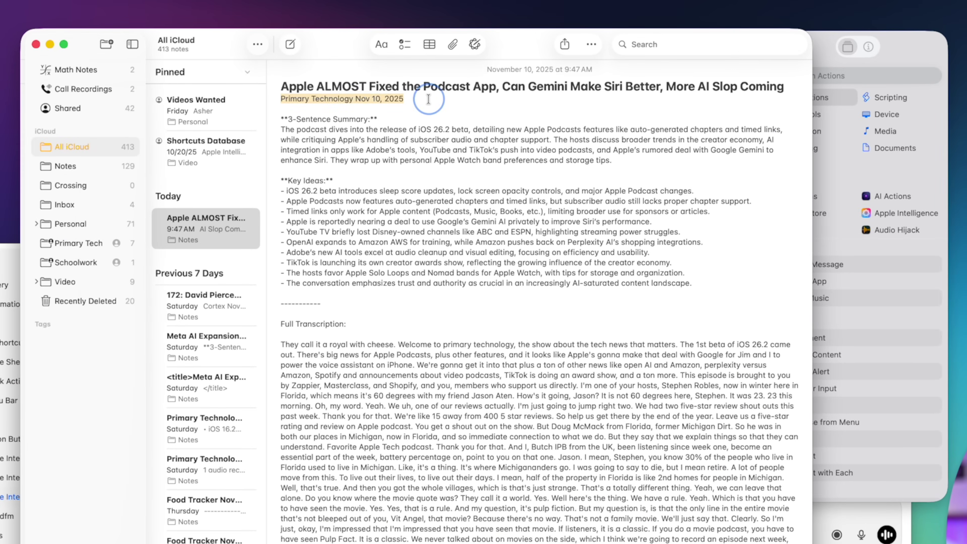
Review the generated podcast note, then select the Cortex feed URL in the Shortcuts editor.
{"action": "left_click", "coordinate": [429, 99]}
{"action": "scroll", "coordinate": [624, 285], "scroll_direction": "down", "scroll_amount": 10}
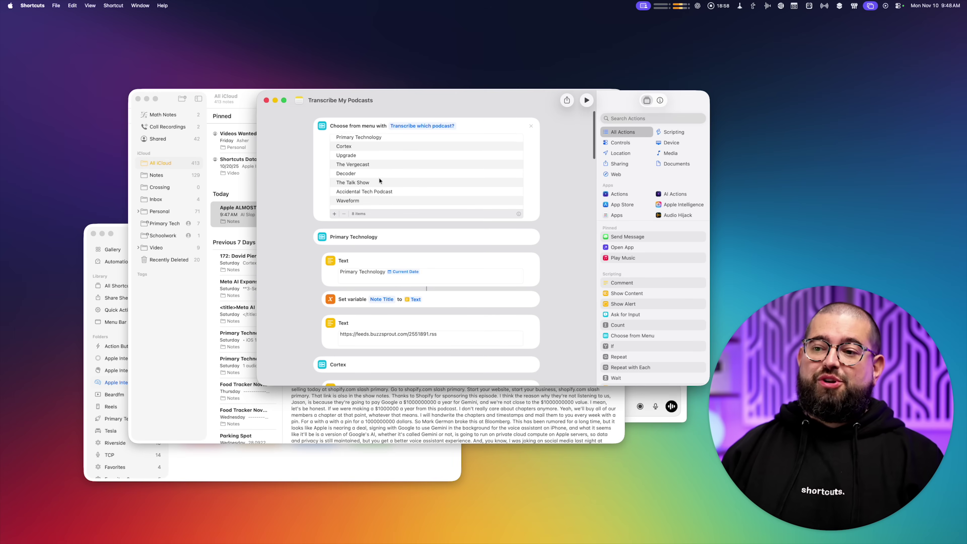
{"action": "scroll", "coordinate": [304, 319], "scroll_direction": "down", "scroll_amount": 3}
{"action": "scroll", "coordinate": [303, 320], "scroll_direction": "down", "scroll_amount": 5}
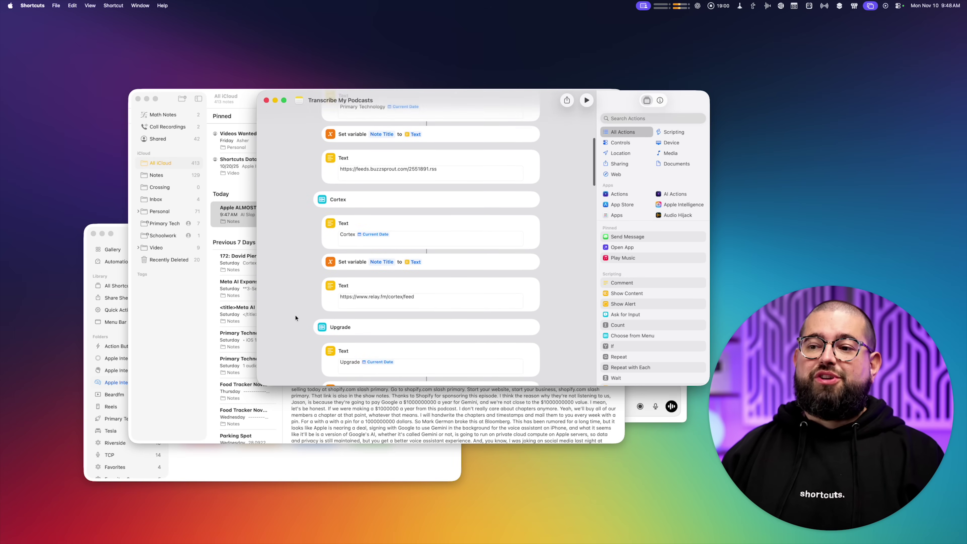
{"action": "triple_click", "coordinate": [372, 290]}
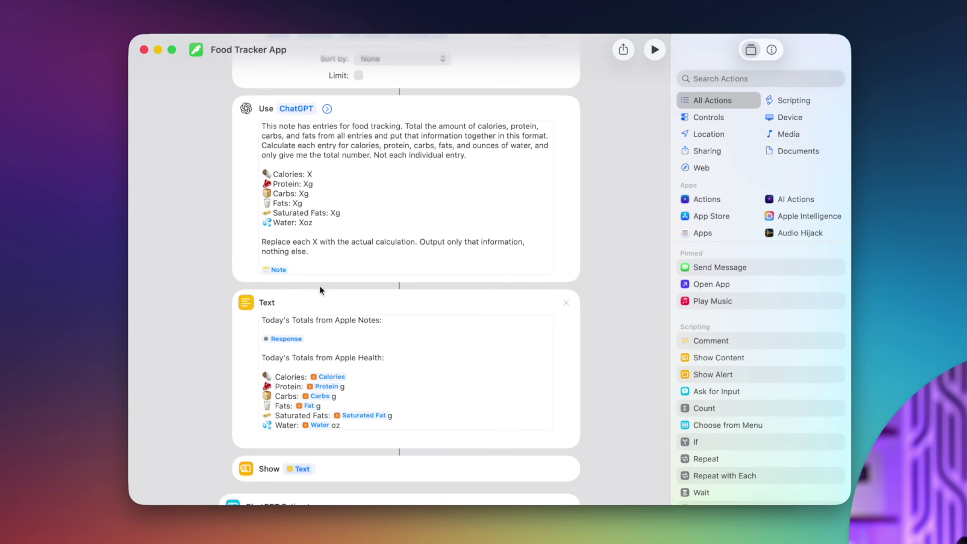
Close the Food Tracker App editor and open Save for Later from the Apple Intelligence Pt 3 folder.
{"action": "left_click", "coordinate": [144, 49]}
{"action": "left_click", "coordinate": [271, 332]}
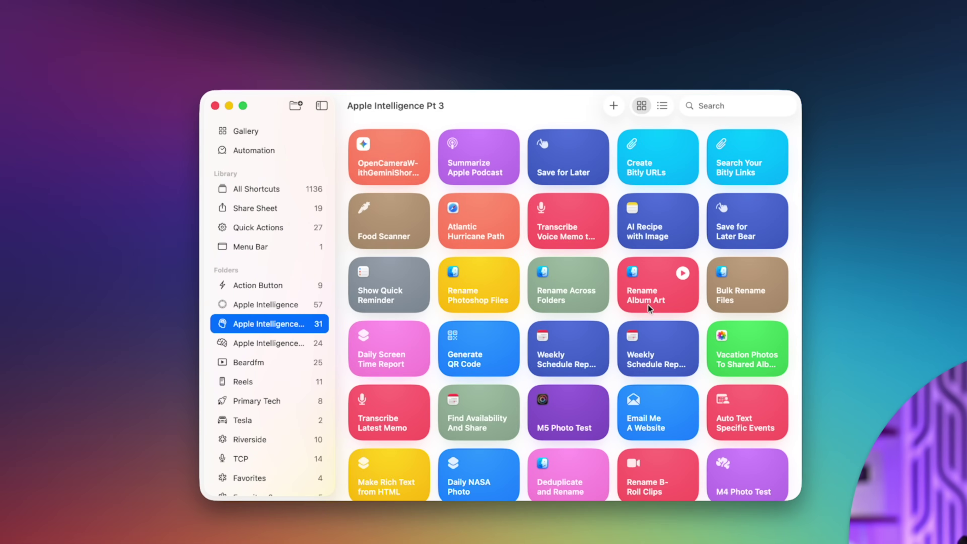
{"action": "double_click", "coordinate": [594, 145]}
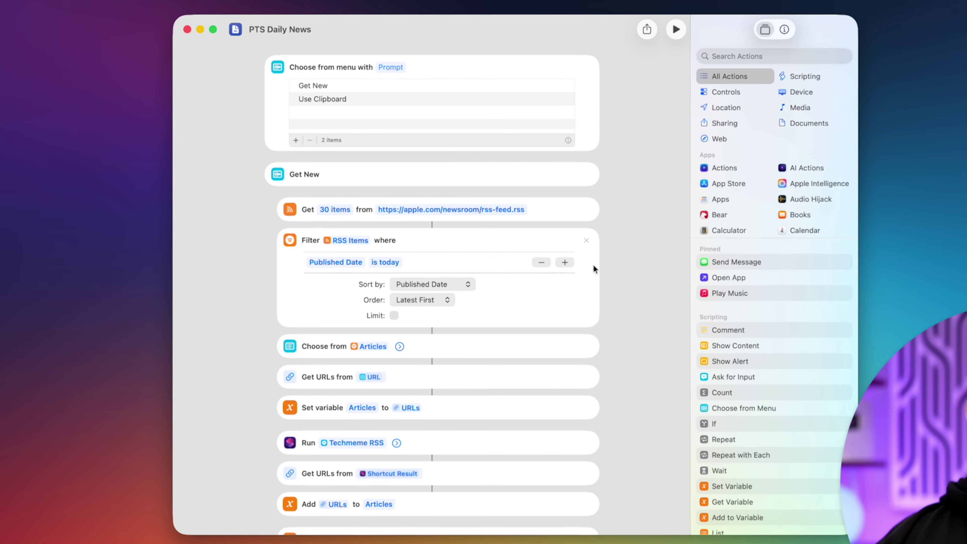
Scroll through PTS Daily News and select its one-paragraph article summary prompt.
{"action": "scroll", "coordinate": [626, 299], "scroll_direction": "down", "scroll_amount": 20}
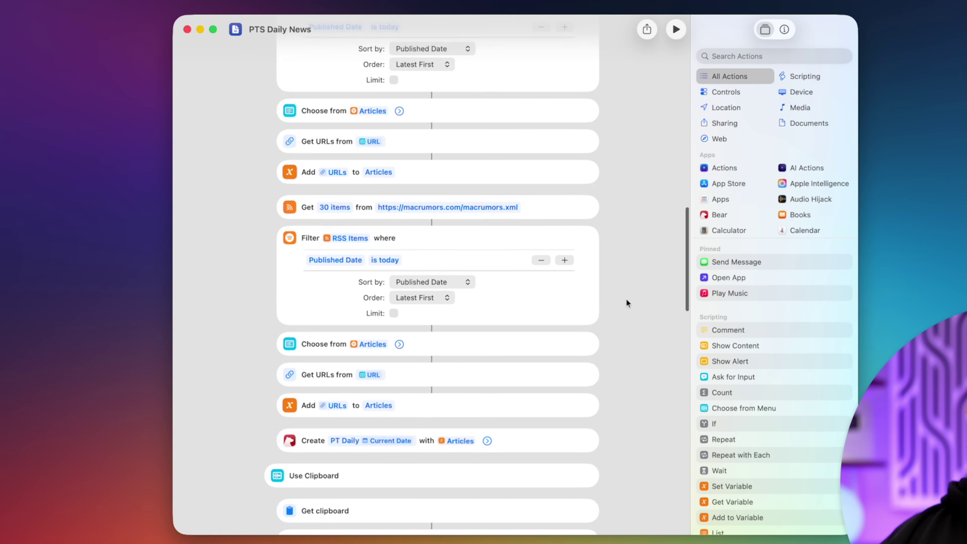
{"action": "scroll", "coordinate": [625, 307], "scroll_direction": "down", "scroll_amount": 15}
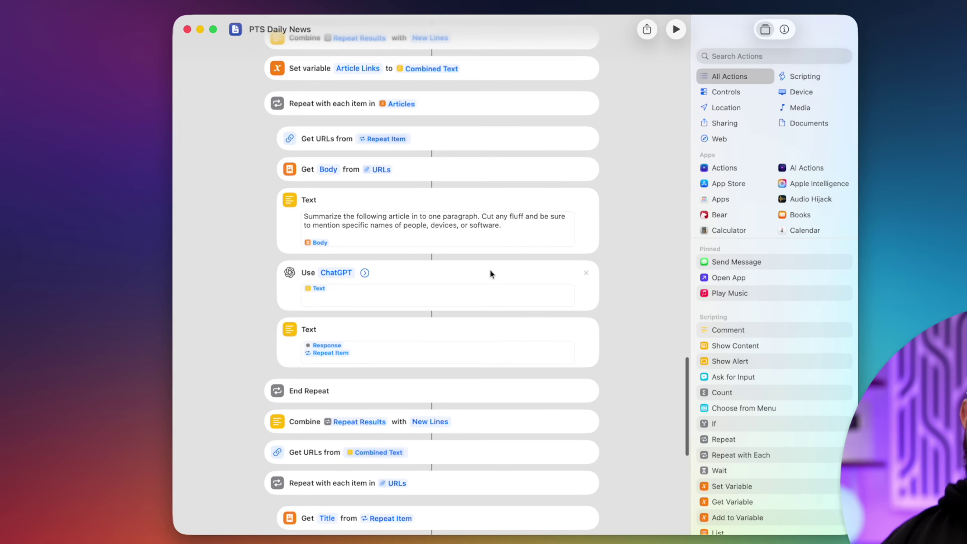
{"action": "scroll", "coordinate": [627, 300], "scroll_direction": "up", "scroll_amount": 15}
{"action": "scroll", "coordinate": [627, 300], "scroll_direction": "down", "scroll_amount": 8}
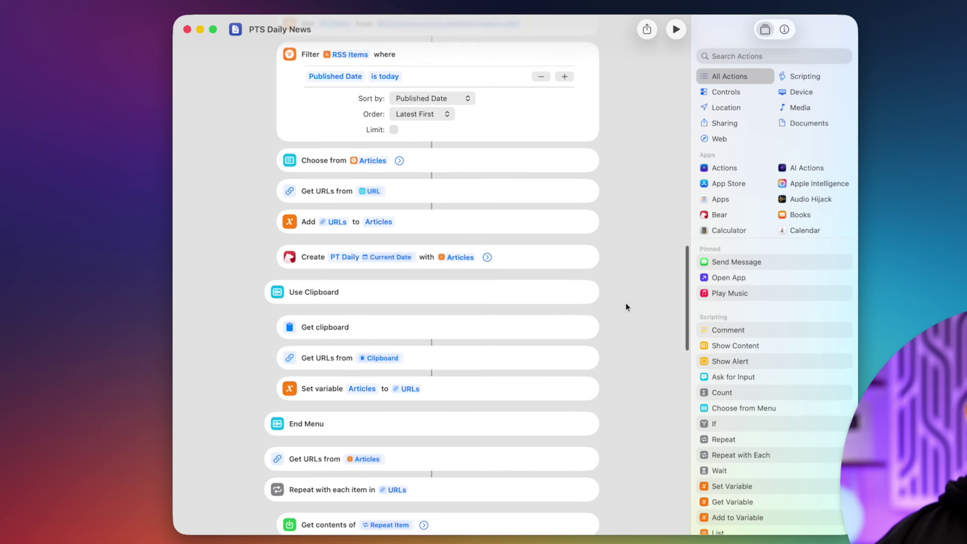
{"action": "scroll", "coordinate": [624, 305], "scroll_direction": "down", "scroll_amount": 12}
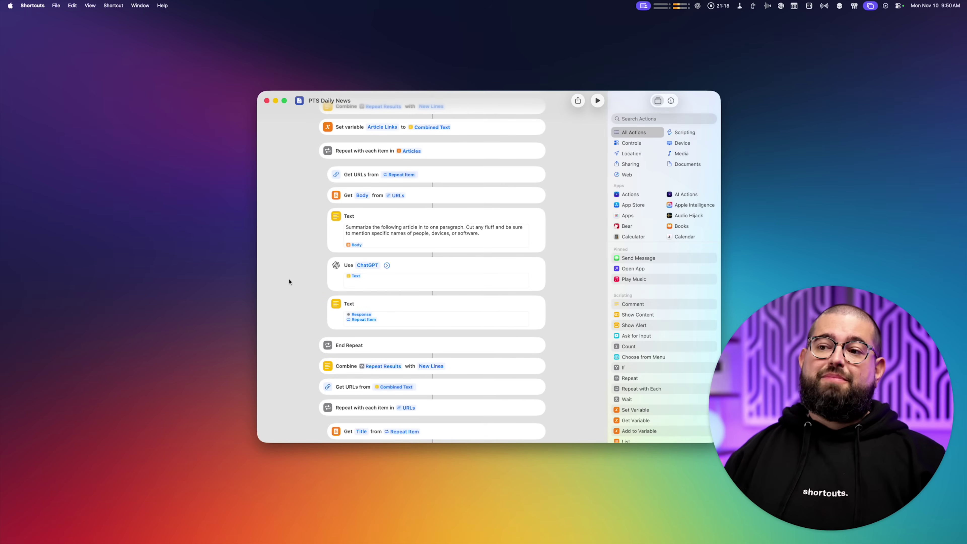
{"action": "left_click_drag", "start_coordinate": [479, 233], "coordinate": [463, 235]}
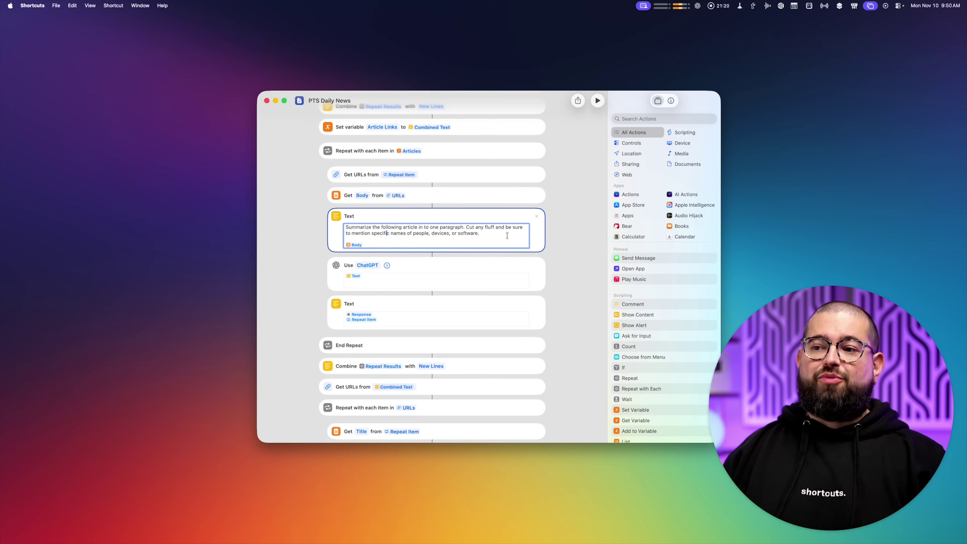
{"action": "left_click", "coordinate": [423, 228]}
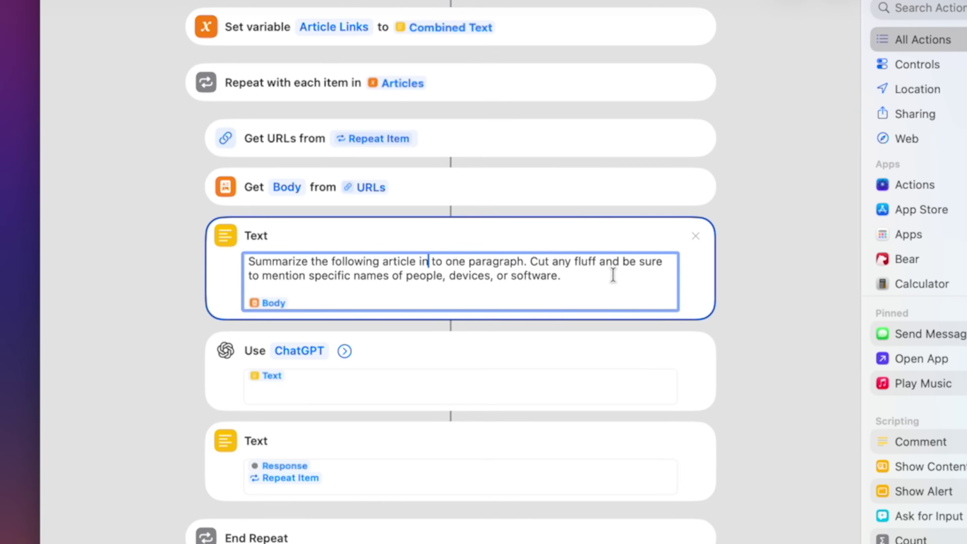
{"action": "left_click_drag", "start_coordinate": [572, 276], "coordinate": [239, 248]}
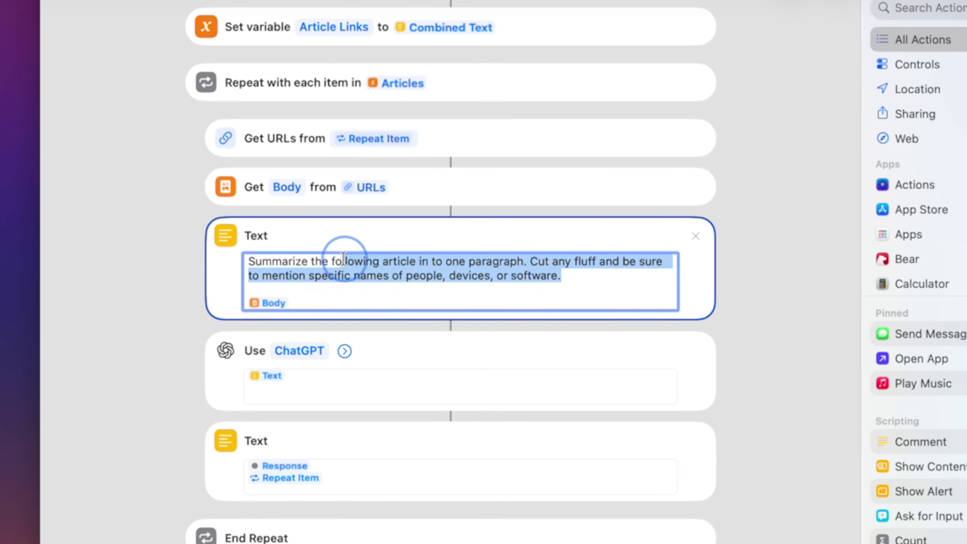
List the Apple Intelligence actions, such as Use Model and Writing Tools, in the sidebar.
{"action": "left_click", "coordinate": [137, 285]}
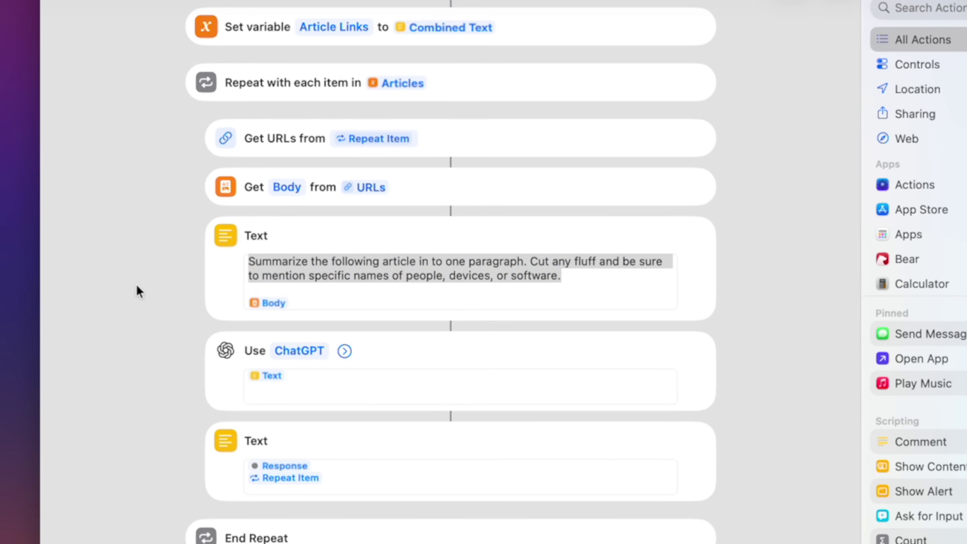
{"action": "left_click", "coordinate": [324, 303]}
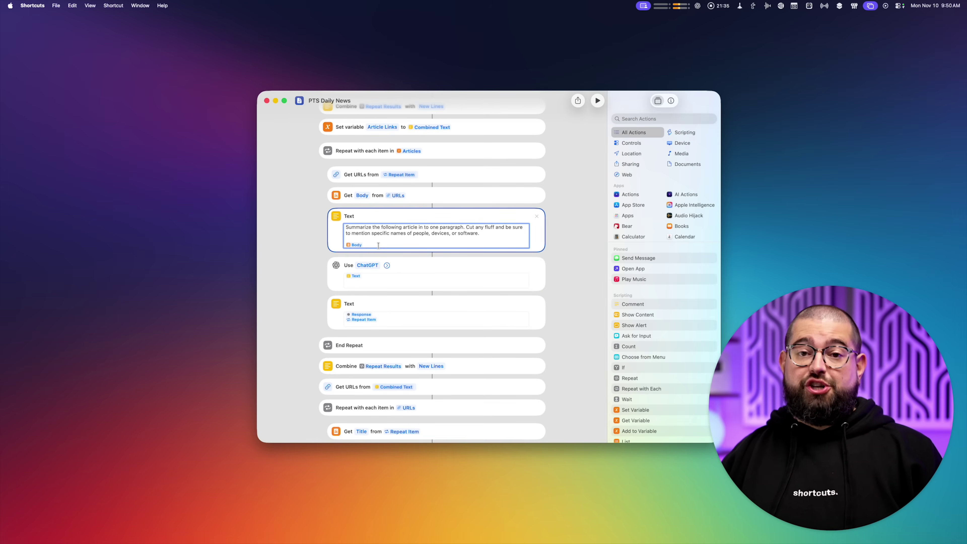
{"action": "scroll", "coordinate": [379, 246], "scroll_direction": "down", "scroll_amount": 5}
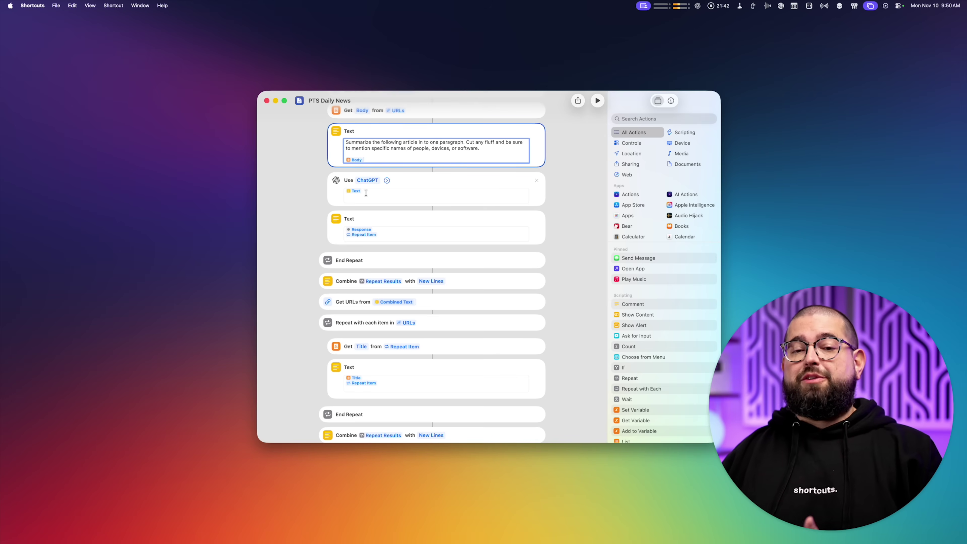
{"action": "left_click", "coordinate": [678, 206]}
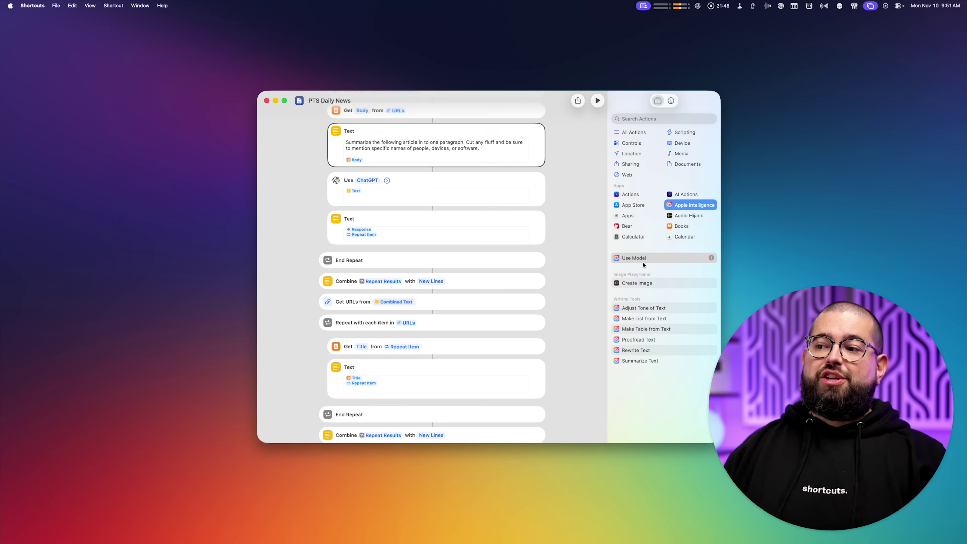
{"action": "scroll", "coordinate": [568, 267], "scroll_direction": "down", "scroll_amount": 7}
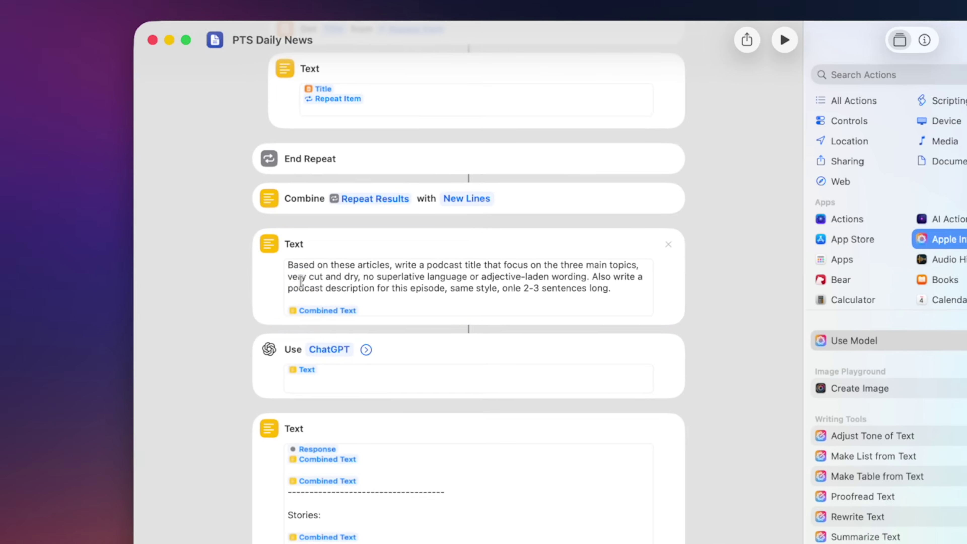
{"action": "left_click", "coordinate": [301, 281]}
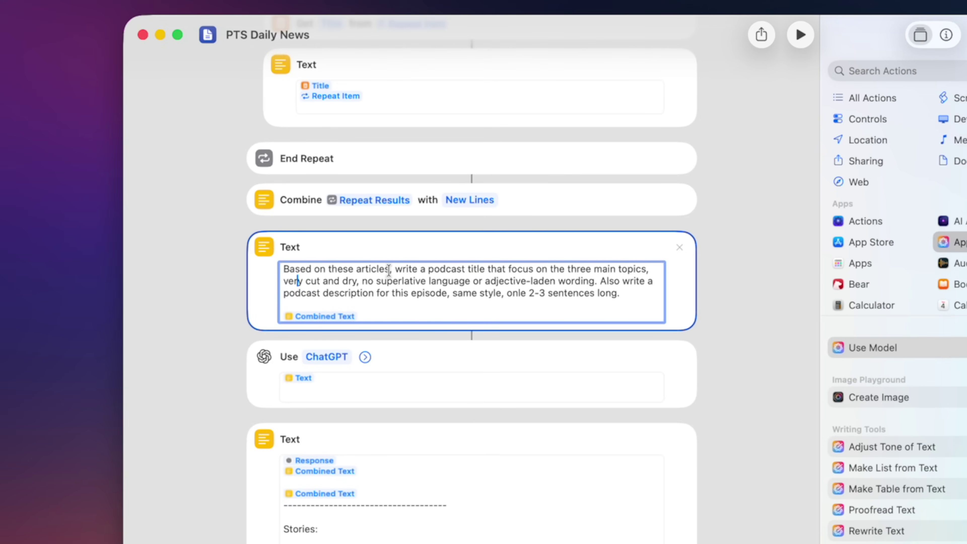
{"action": "left_click_drag", "start_coordinate": [396, 270], "coordinate": [628, 277]}
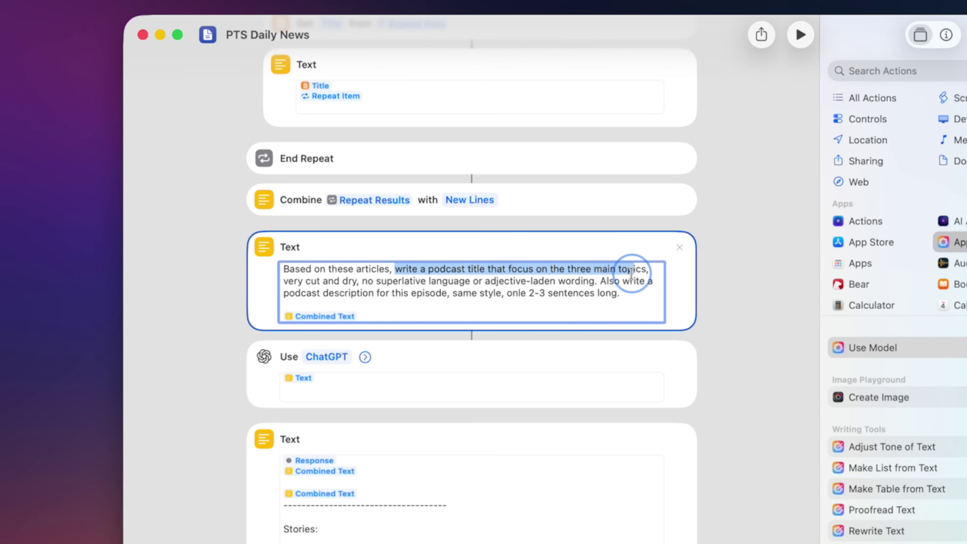
{"action": "left_click", "coordinate": [632, 292]}
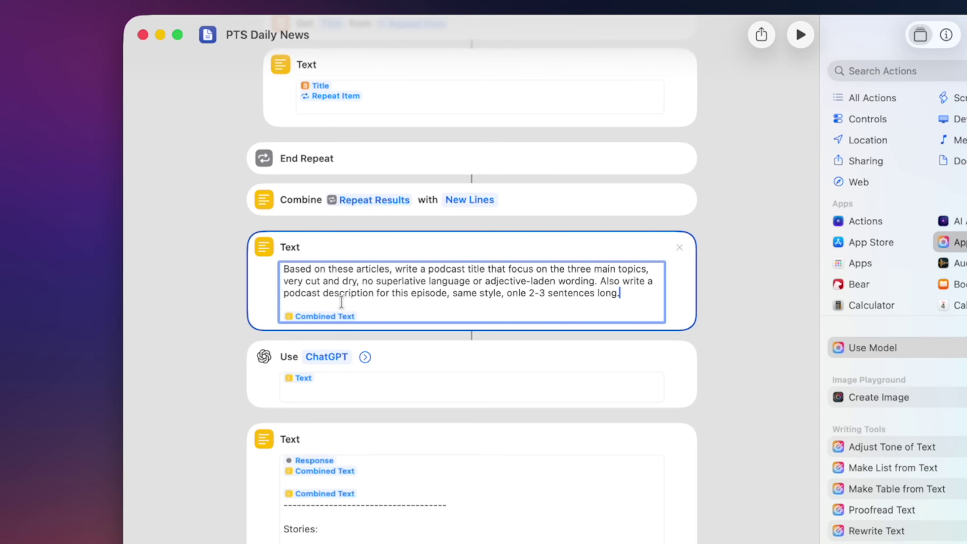
{"action": "left_click_drag", "start_coordinate": [360, 282], "coordinate": [629, 293]}
{"action": "left_click", "coordinate": [628, 293]}
{"action": "left_click_drag", "start_coordinate": [613, 286], "coordinate": [323, 282]}
{"action": "left_click", "coordinate": [538, 284]}
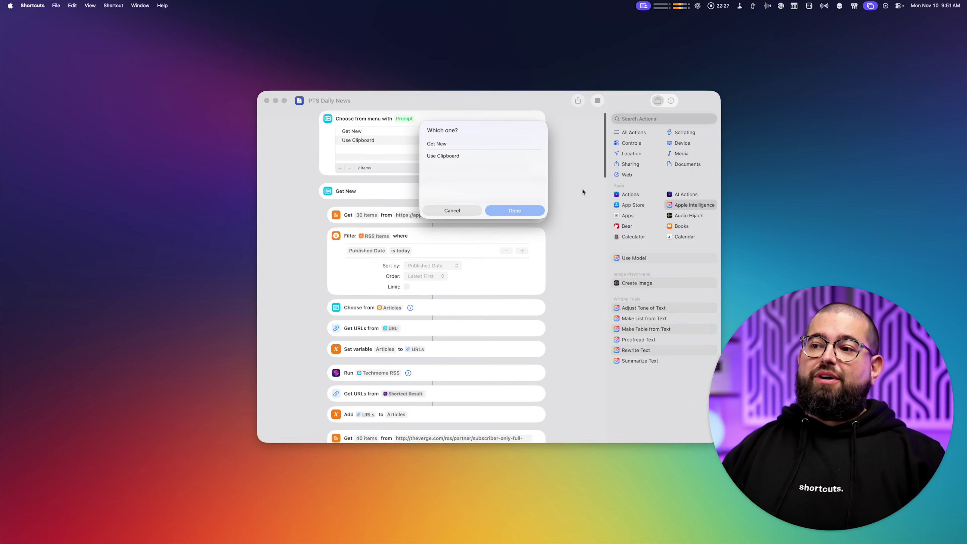
Fetch new articles and pick the CNN Shorts, front-facing camera and OLED MacBook Pro stories.
{"action": "left_click", "coordinate": [478, 145]}
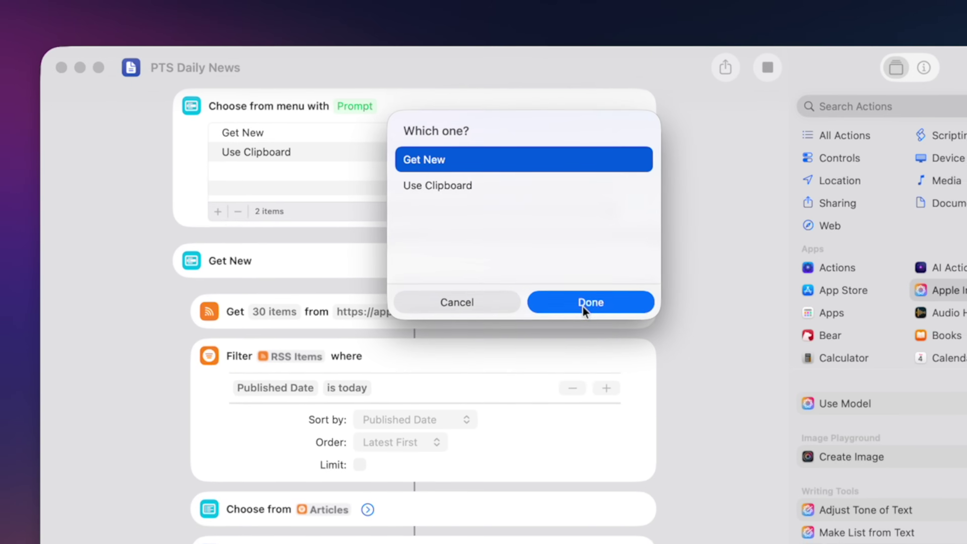
{"action": "left_click", "coordinate": [517, 212]}
{"action": "scroll", "coordinate": [492, 179], "scroll_direction": "down", "scroll_amount": 2}
{"action": "scroll", "coordinate": [541, 233], "scroll_direction": "down", "scroll_amount": 3}
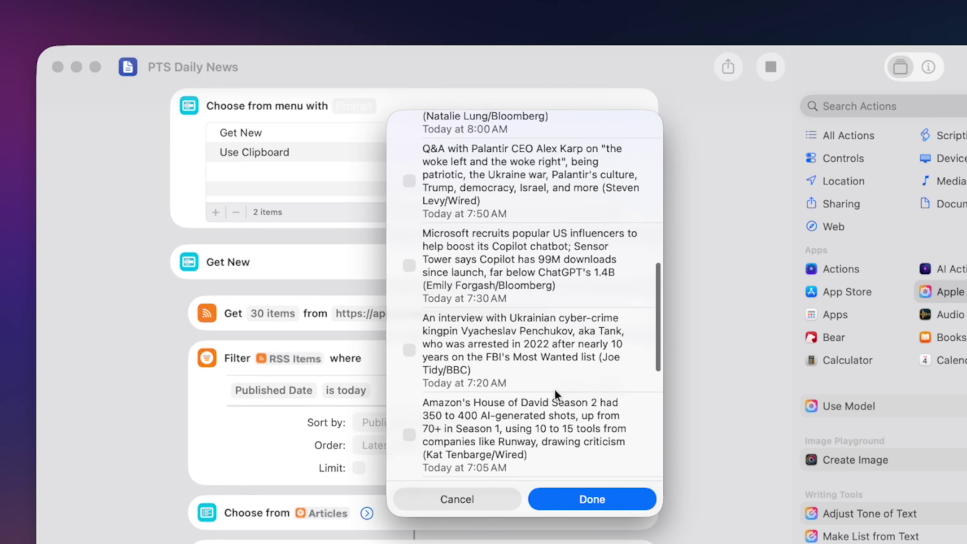
{"action": "left_click", "coordinate": [592, 500]}
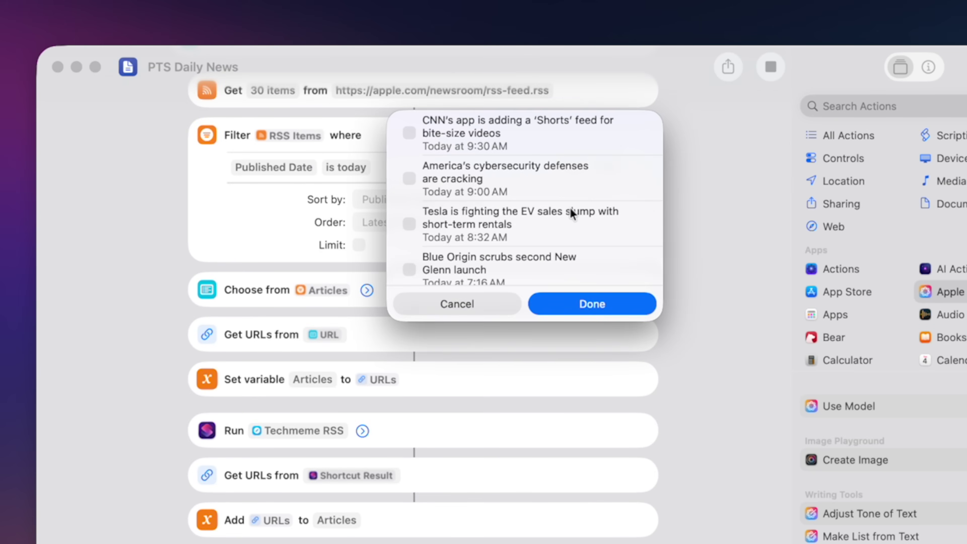
{"action": "left_click", "coordinate": [503, 127]}
{"action": "left_click", "coordinate": [582, 304]}
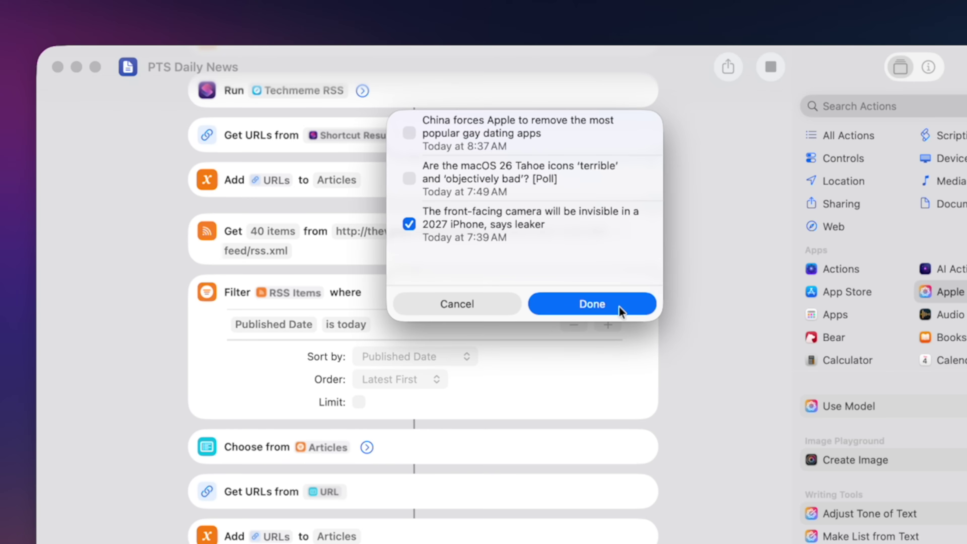
{"action": "left_click", "coordinate": [621, 312]}
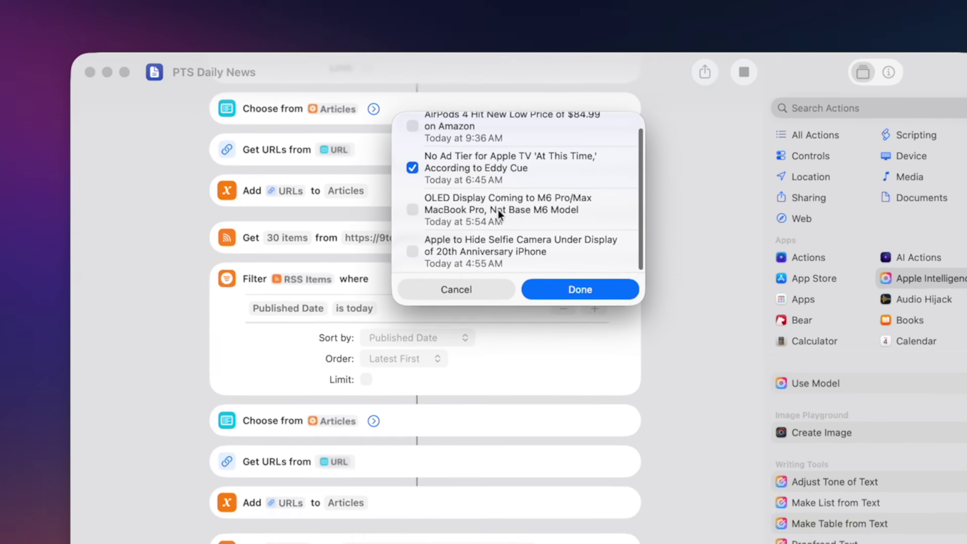
{"action": "left_click", "coordinate": [498, 209]}
{"action": "left_click", "coordinate": [580, 290]}
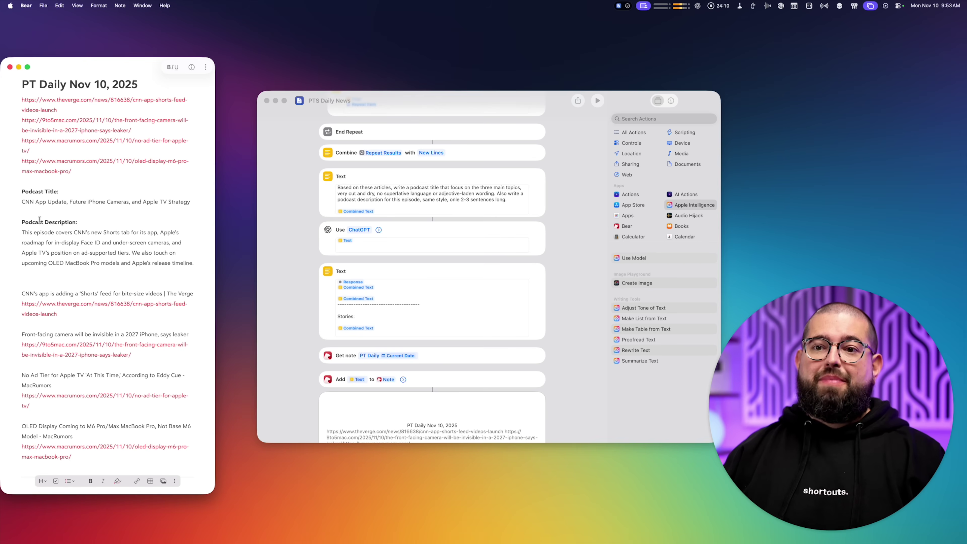
{"action": "left_click_drag", "start_coordinate": [64, 232], "coordinate": [117, 243]}
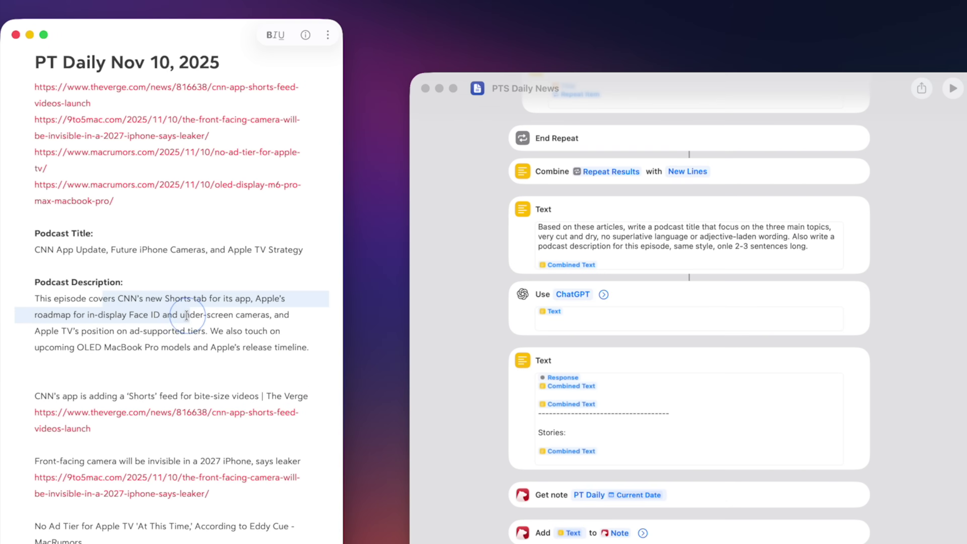
{"action": "scroll", "coordinate": [187, 316], "scroll_direction": "down", "scroll_amount": 5}
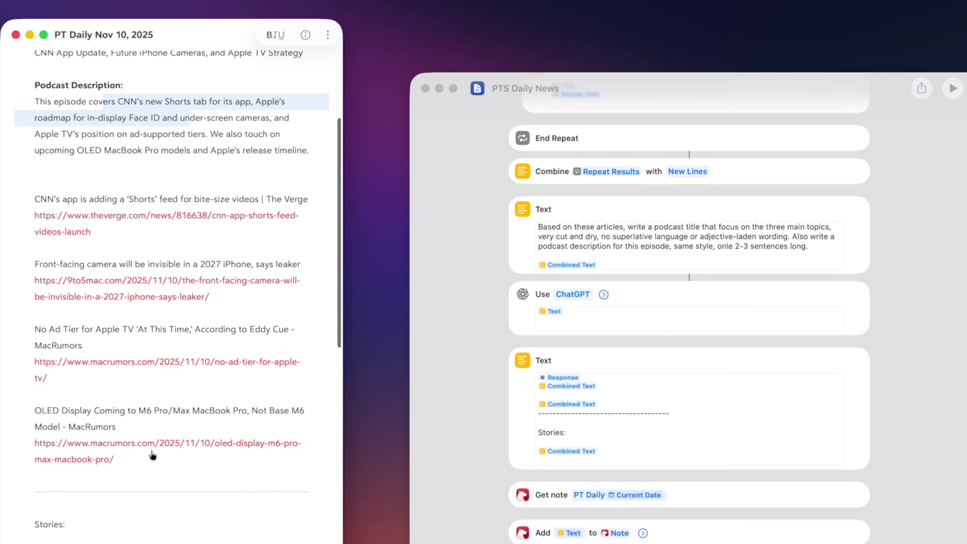
{"action": "scroll", "coordinate": [152, 456], "scroll_direction": "down", "scroll_amount": 10}
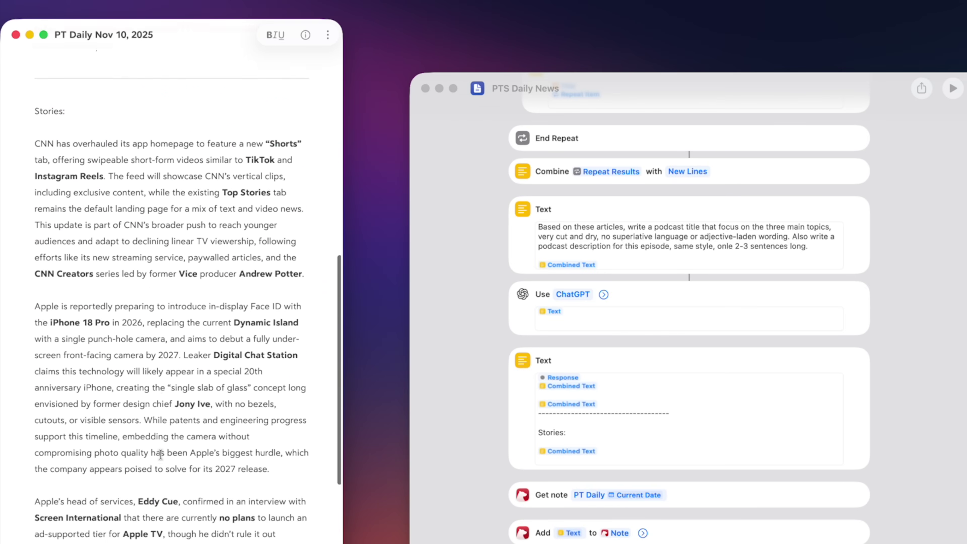
{"action": "scroll", "coordinate": [160, 454], "scroll_direction": "up", "scroll_amount": 1}
{"action": "scroll", "coordinate": [154, 490], "scroll_direction": "up", "scroll_amount": 7}
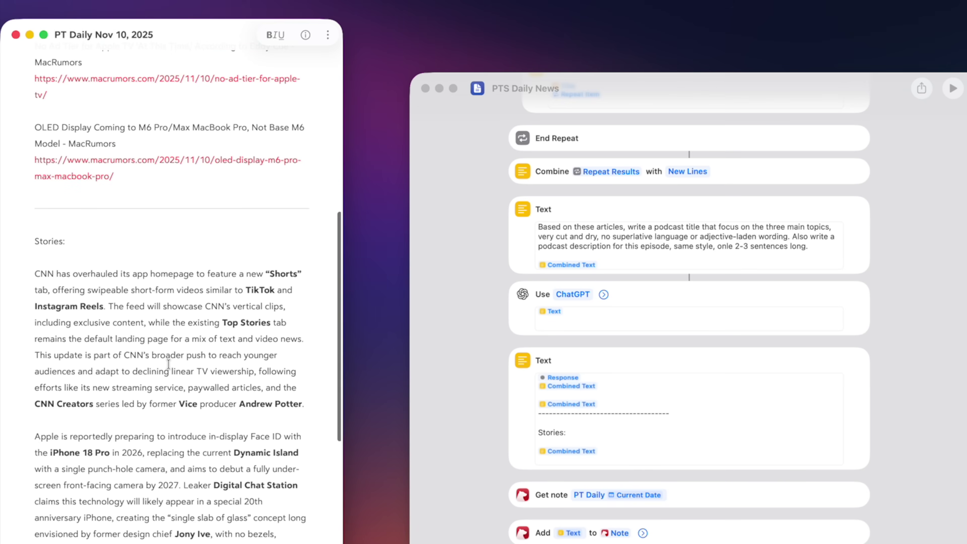
{"action": "left_click", "coordinate": [169, 372]}
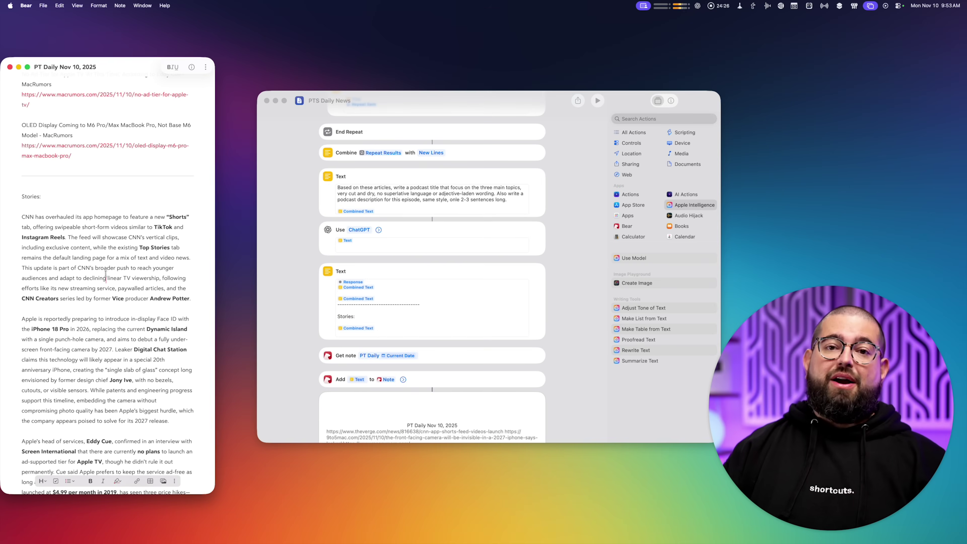
{"action": "scroll", "coordinate": [106, 273], "scroll_direction": "down", "scroll_amount": 12}
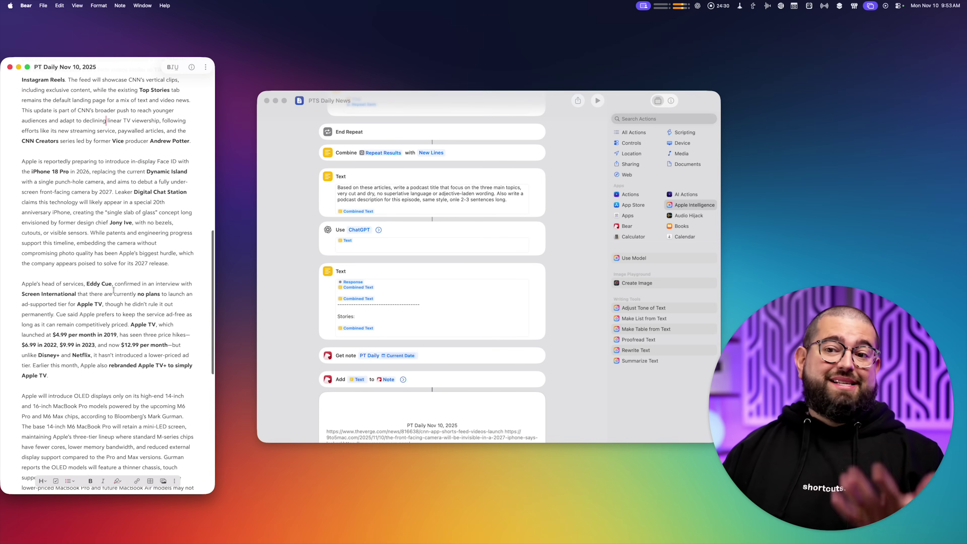
{"action": "scroll", "coordinate": [113, 297], "scroll_direction": "up", "scroll_amount": 8}
{"action": "scroll", "coordinate": [113, 297], "scroll_direction": "up", "scroll_amount": 7}
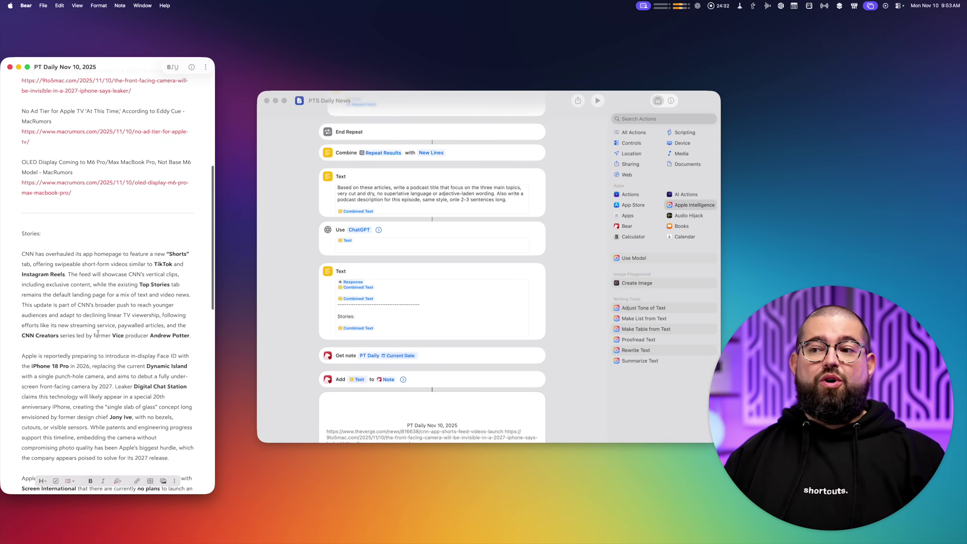
{"action": "scroll", "coordinate": [98, 334], "scroll_direction": "up", "scroll_amount": 13}
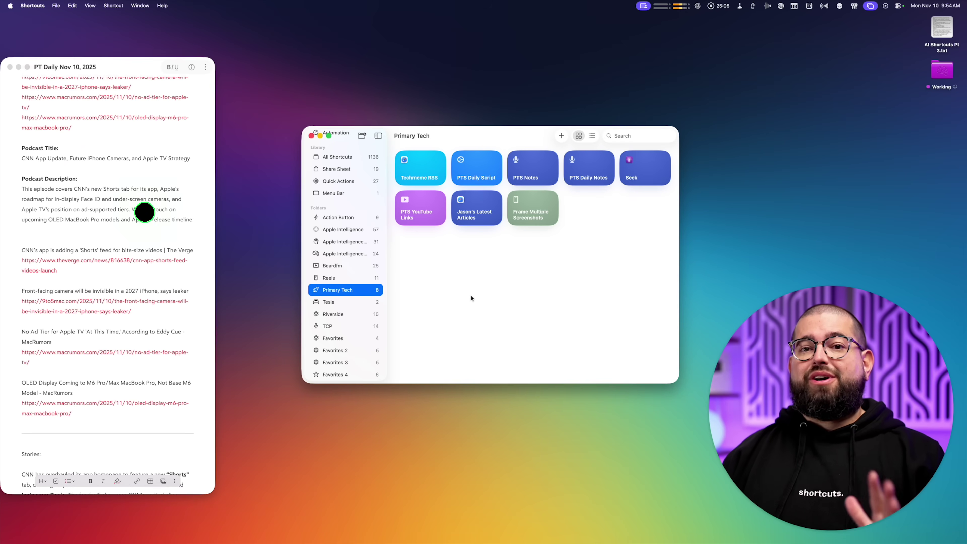
Open the PTS Notes shortcut from the Primary Tech folder and view its URL-handling actions.
{"action": "left_click", "coordinate": [524, 182]}
{"action": "double_click", "coordinate": [525, 182]}
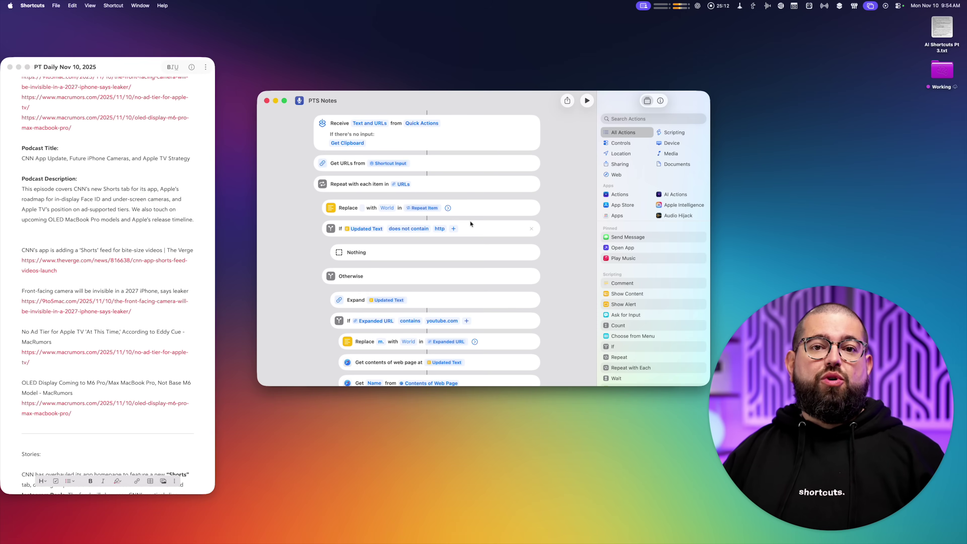
{"action": "scroll", "coordinate": [507, 240], "scroll_direction": "down", "scroll_amount": 5}
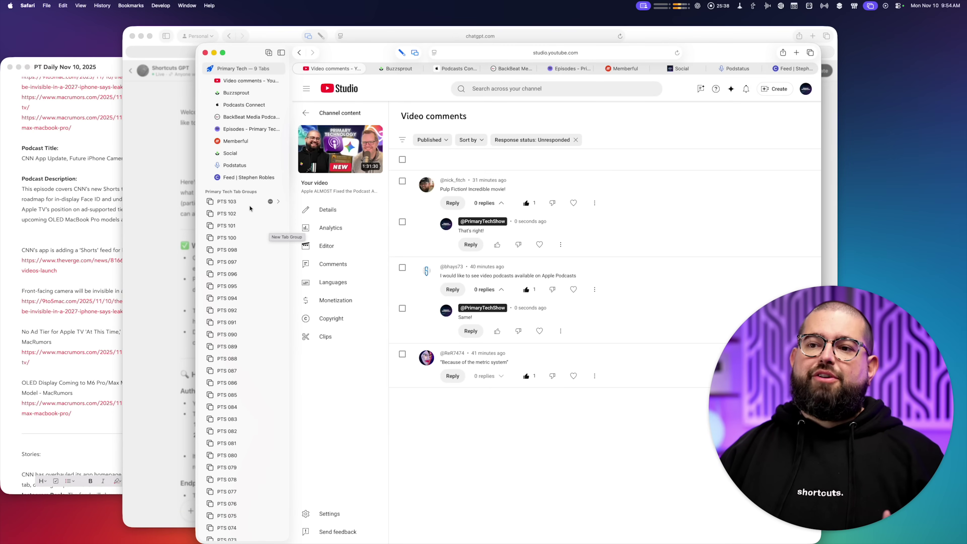
Expand Safari's PTS 103 tab group and use Copy Links to copy all its tab URLs.
{"action": "left_click", "coordinate": [241, 204]}
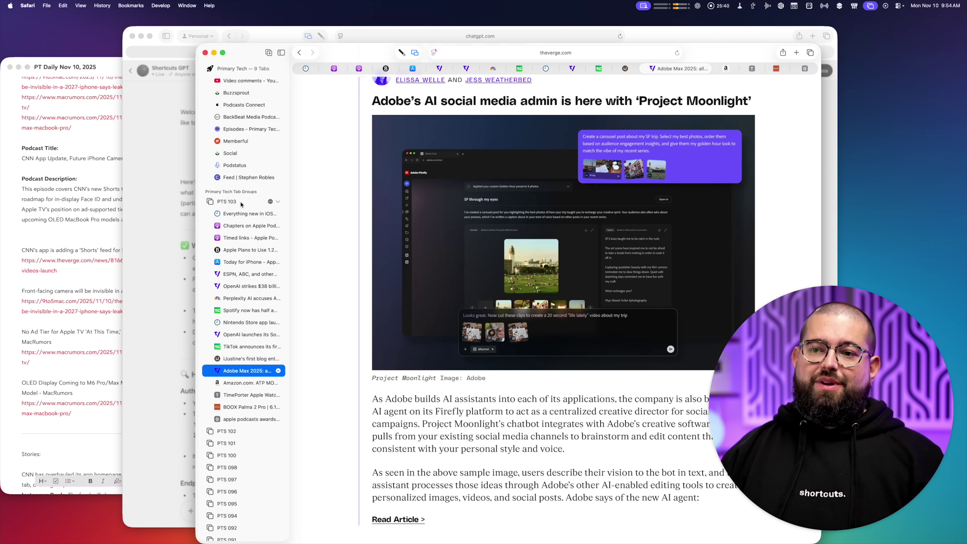
{"action": "scroll", "coordinate": [314, 217], "scroll_direction": "up", "scroll_amount": 4}
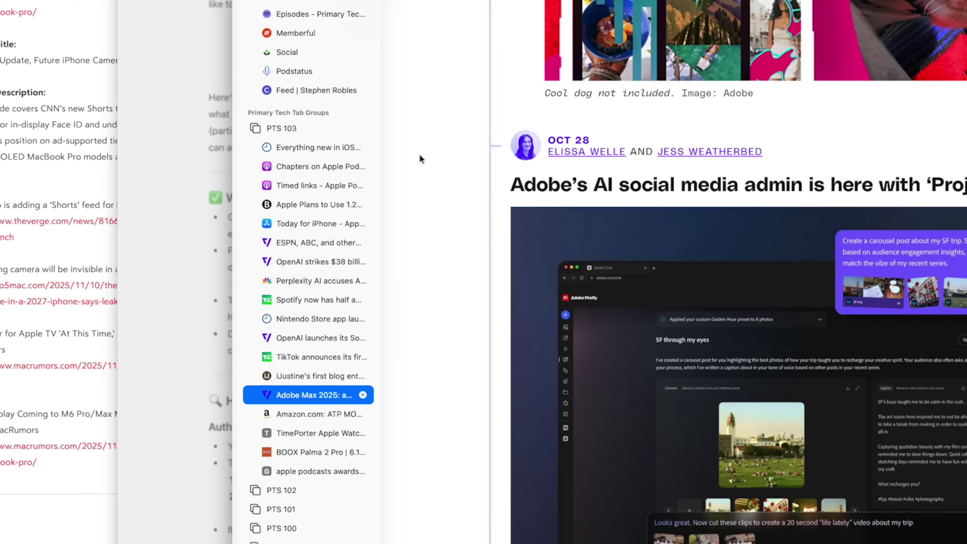
{"action": "left_click", "coordinate": [330, 147]}
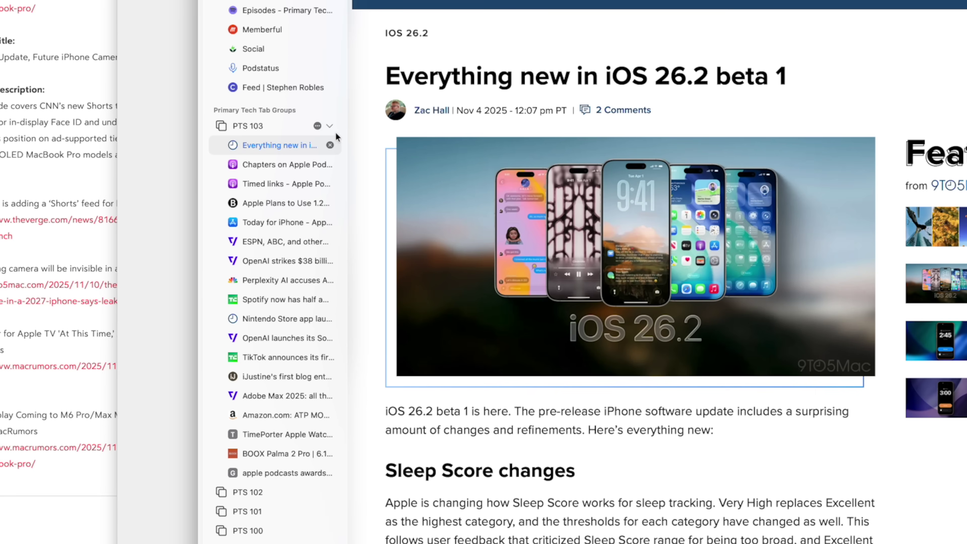
{"action": "left_click", "coordinate": [317, 126]}
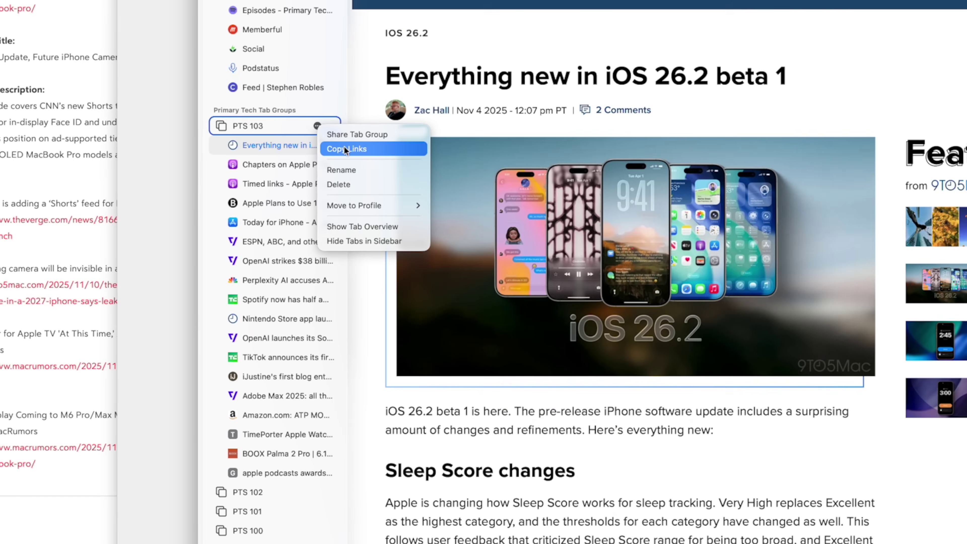
{"action": "left_click", "coordinate": [408, 147]}
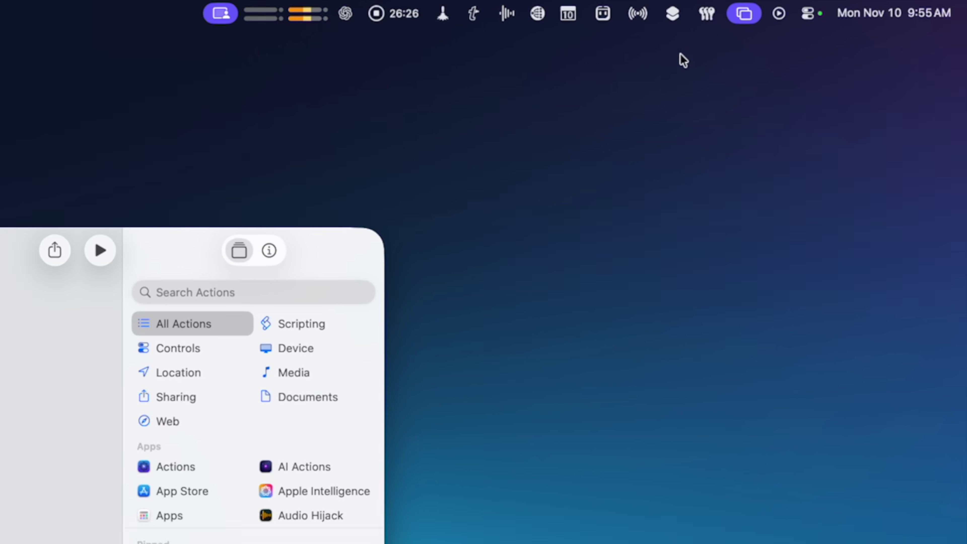
Run PTS Notes from the menu-bar Shortcuts panel and look over its actions.
{"action": "left_click", "coordinate": [663, 16]}
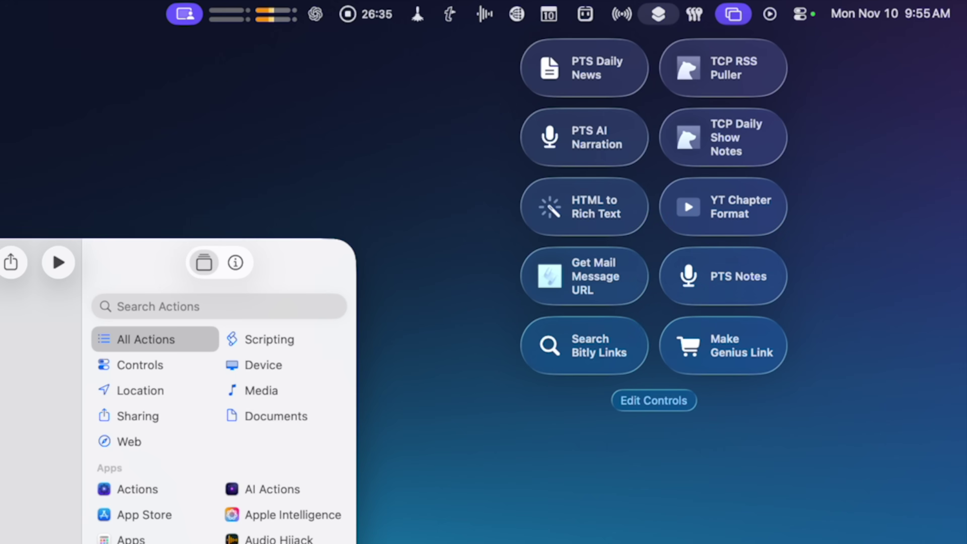
{"action": "key", "text": "Escape"}
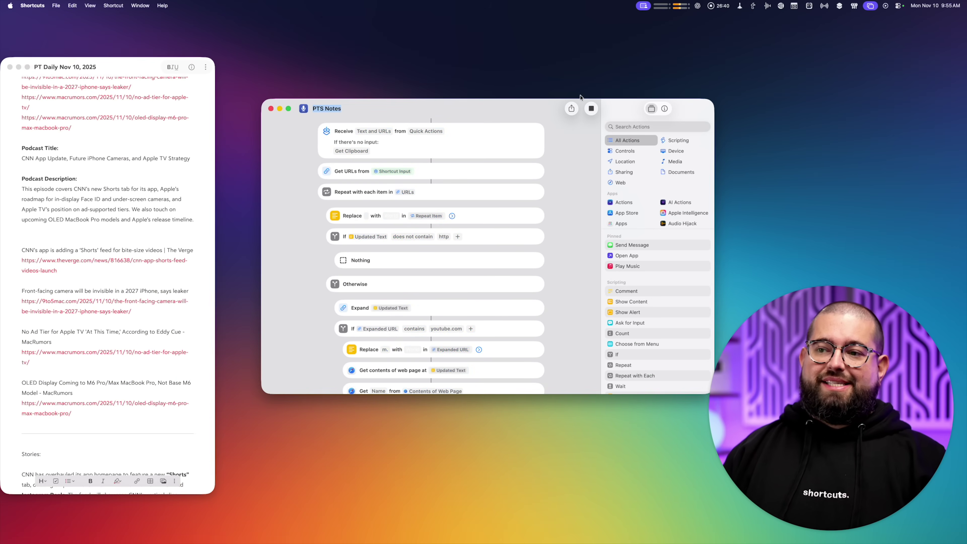
{"action": "scroll", "coordinate": [431, 252], "scroll_direction": "down", "scroll_amount": 15}
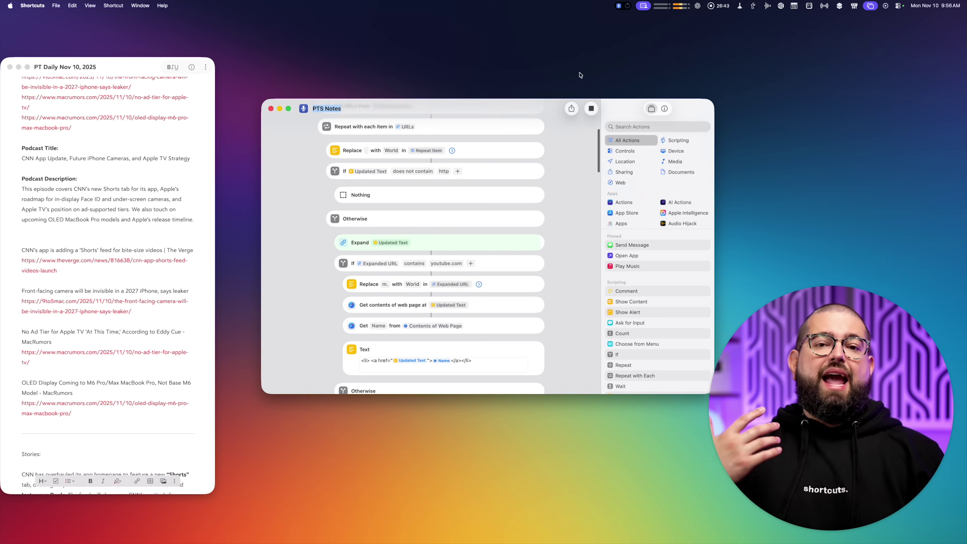
{"action": "scroll", "coordinate": [431, 251], "scroll_direction": "up", "scroll_amount": 1}
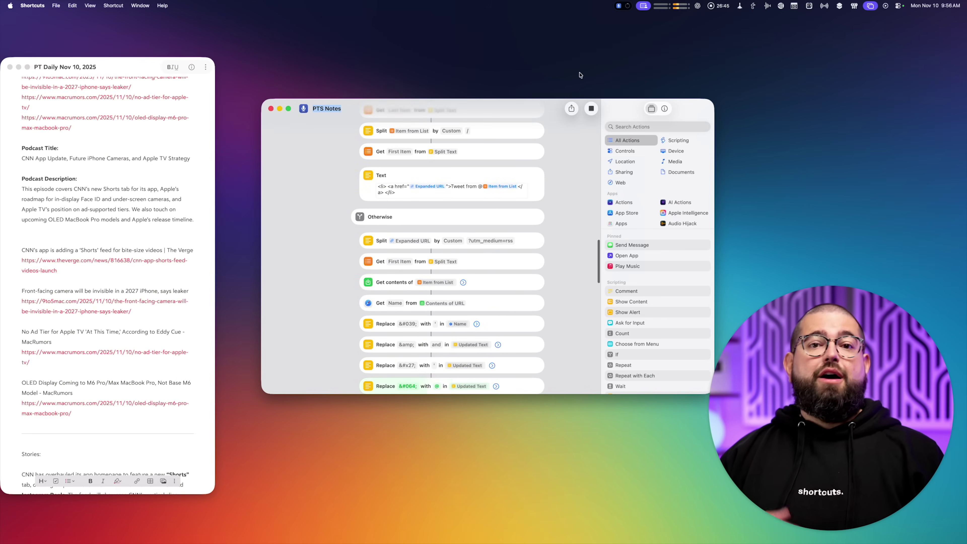
{"action": "scroll", "coordinate": [431, 251], "scroll_direction": "up", "scroll_amount": 10}
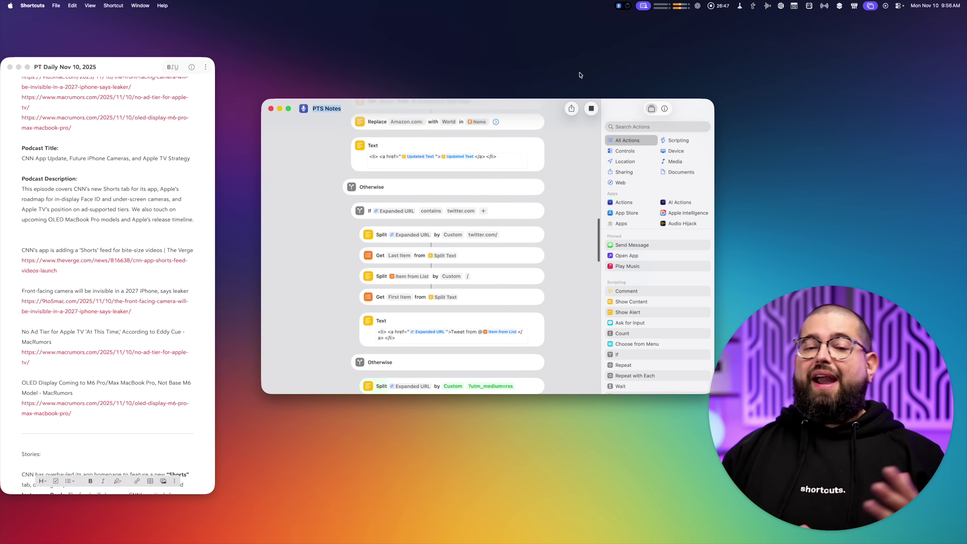
{"action": "scroll", "coordinate": [431, 251], "scroll_direction": "down", "scroll_amount": 10}
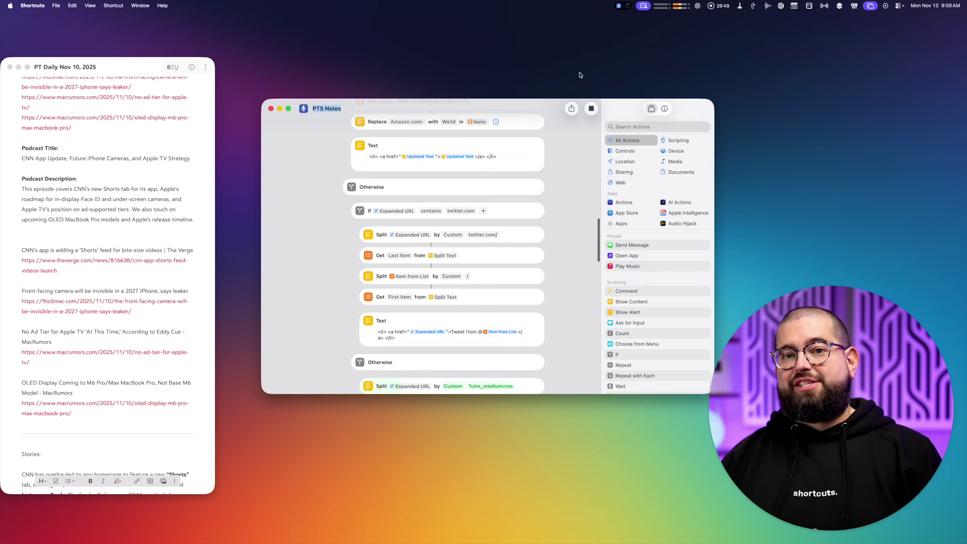
{"action": "scroll", "coordinate": [431, 251], "scroll_direction": "down", "scroll_amount": 5}
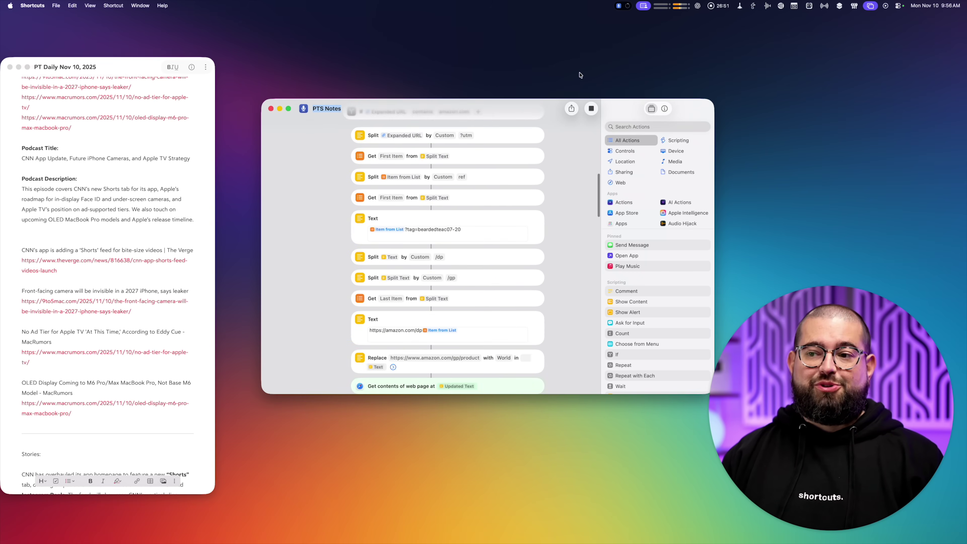
{"action": "scroll", "coordinate": [431, 251], "scroll_direction": "up", "scroll_amount": 10}
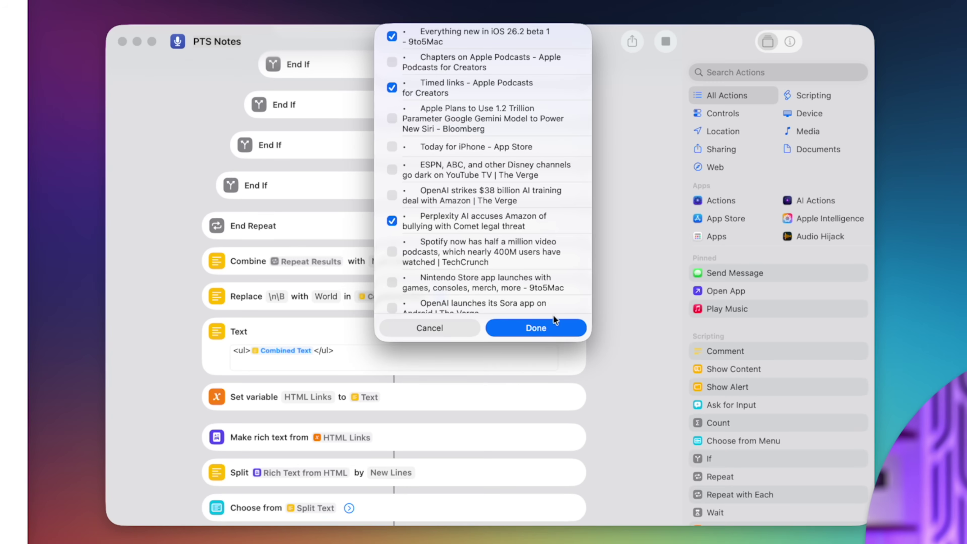
Confirm the iOS 26.2 beta, timed links and Perplexity stories to create the PTS Nov 10, 2025 note.
{"action": "left_click", "coordinate": [552, 330]}
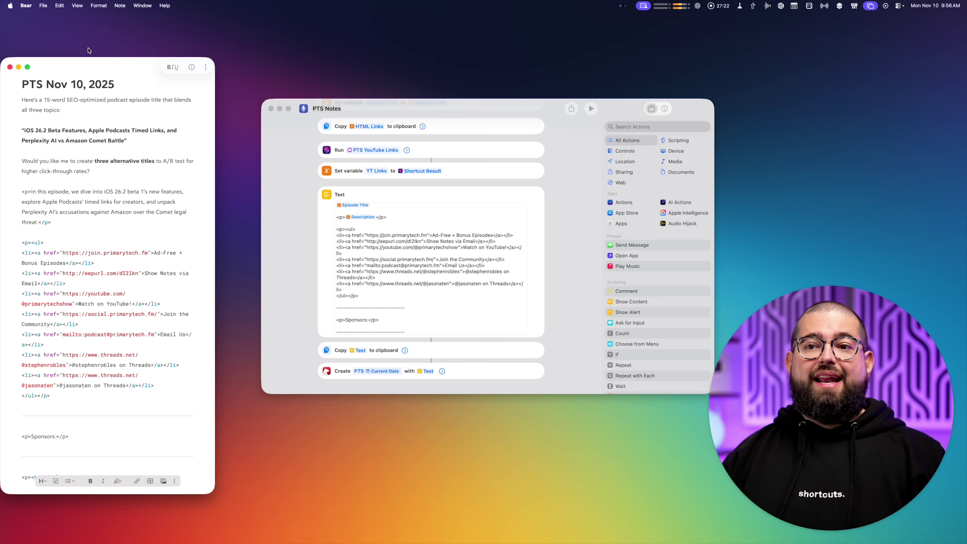
Centre the PTS Nov 10, 2025 Bear note and highlight its generated episode title and description.
{"action": "left_click_drag", "start_coordinate": [50, 67], "coordinate": [215, 61]}
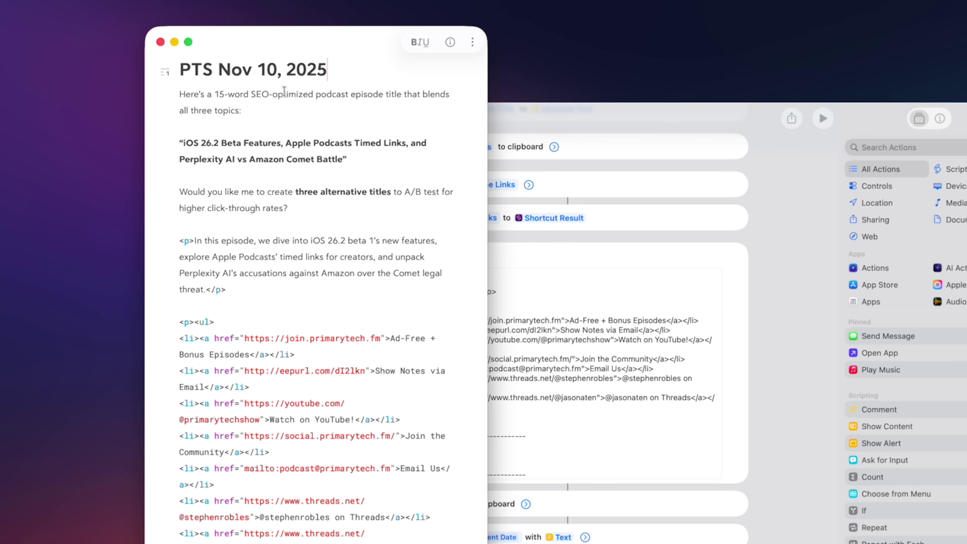
{"action": "left_click_drag", "start_coordinate": [183, 143], "coordinate": [330, 157]}
{"action": "left_click", "coordinate": [343, 160]}
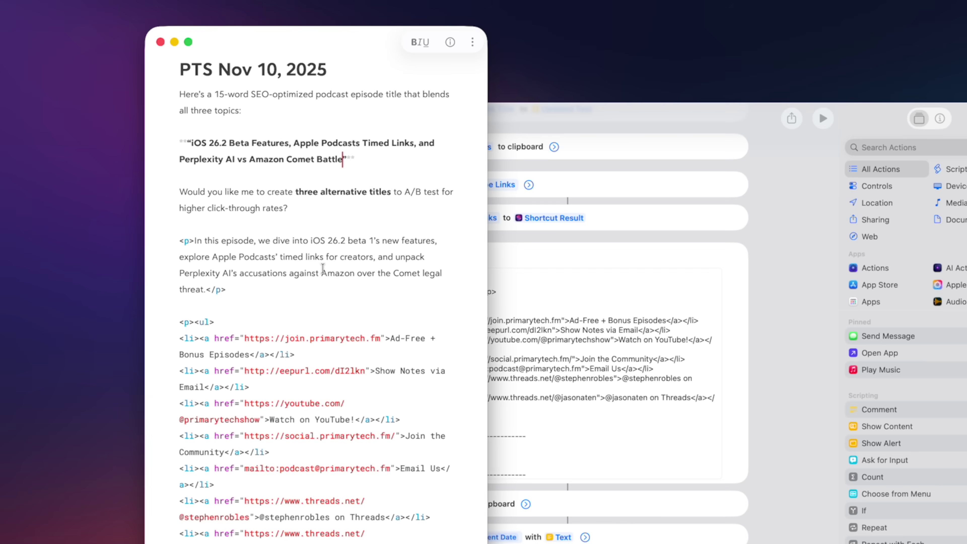
{"action": "scroll", "coordinate": [322, 270], "scroll_direction": "down", "scroll_amount": 3}
{"action": "left_click_drag", "start_coordinate": [192, 191], "coordinate": [204, 244]}
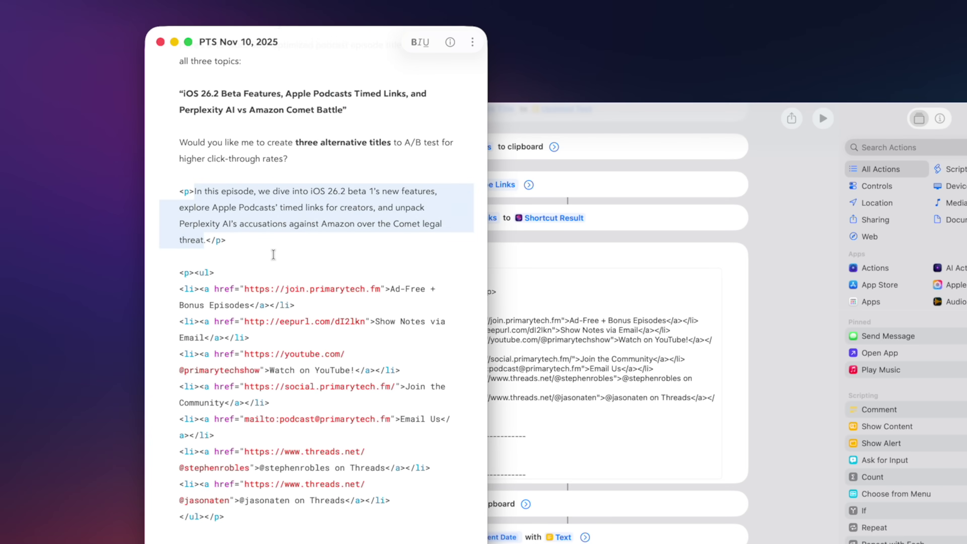
Review the show-links list and chapters, highlighting the 9to5Mac chapter link paragraph.
{"action": "scroll", "coordinate": [280, 260], "scroll_direction": "down", "scroll_amount": 10}
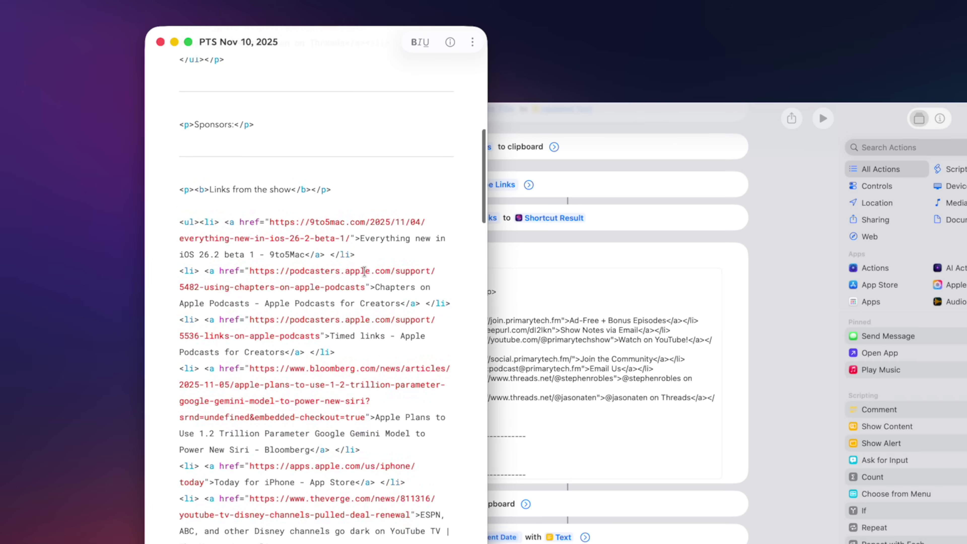
{"action": "scroll", "coordinate": [355, 200], "scroll_direction": "up", "scroll_amount": 10}
{"action": "scroll", "coordinate": [349, 206], "scroll_direction": "down", "scroll_amount": 15}
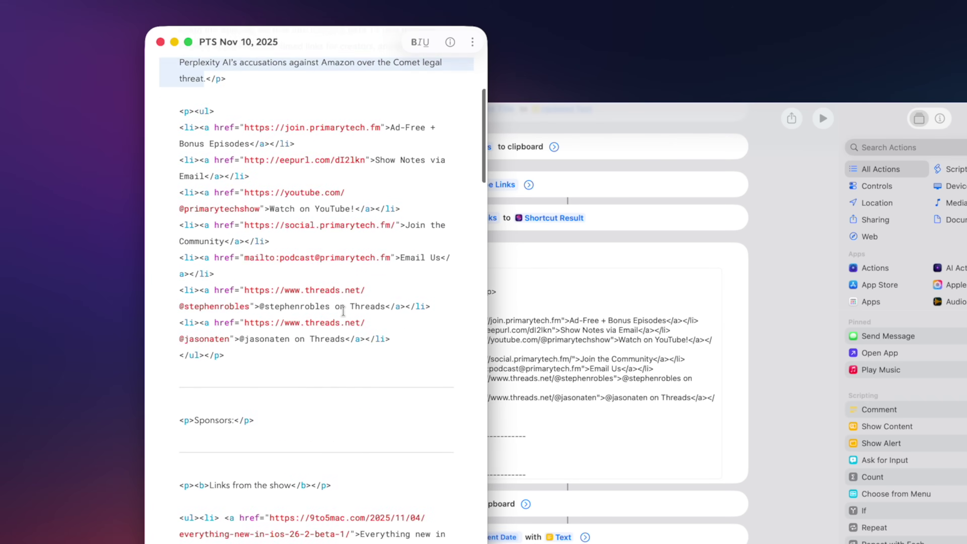
{"action": "scroll", "coordinate": [286, 184], "scroll_direction": "down", "scroll_amount": 1}
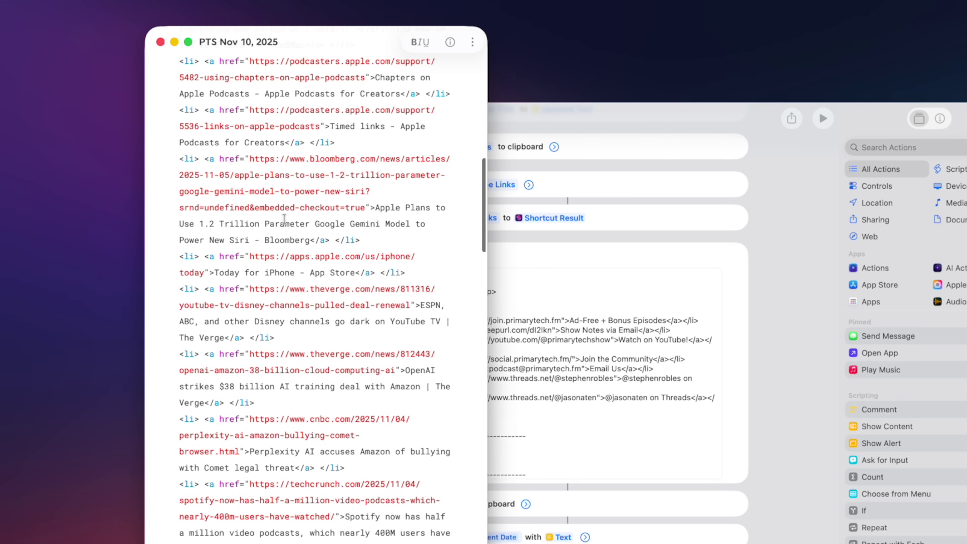
{"action": "scroll", "coordinate": [320, 311], "scroll_direction": "down", "scroll_amount": 10}
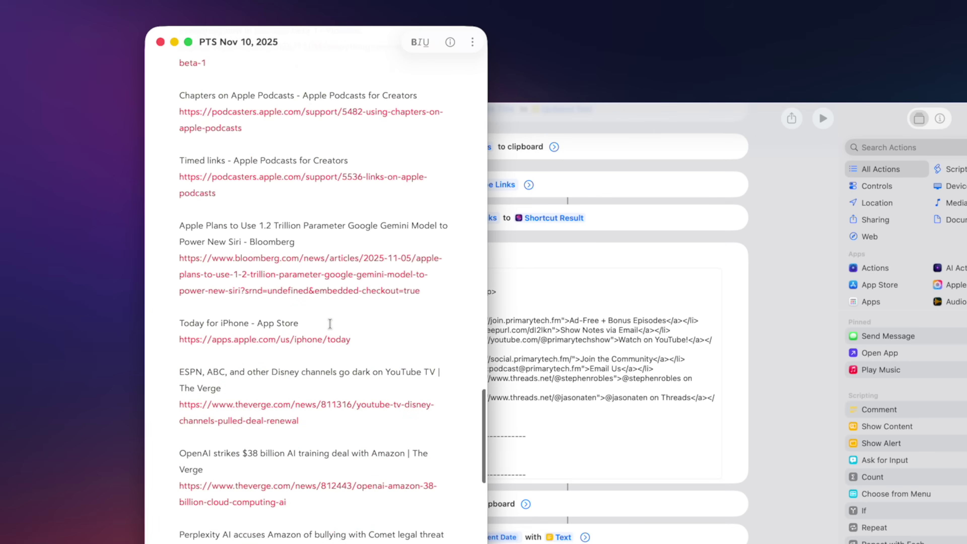
{"action": "scroll", "coordinate": [330, 324], "scroll_direction": "up", "scroll_amount": 8}
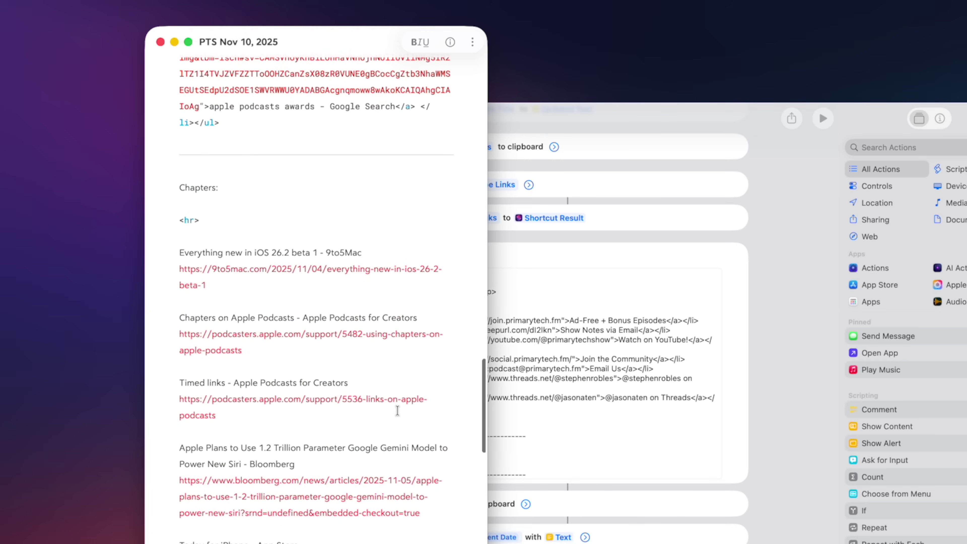
{"action": "scroll", "coordinate": [361, 318], "scroll_direction": "down", "scroll_amount": 2}
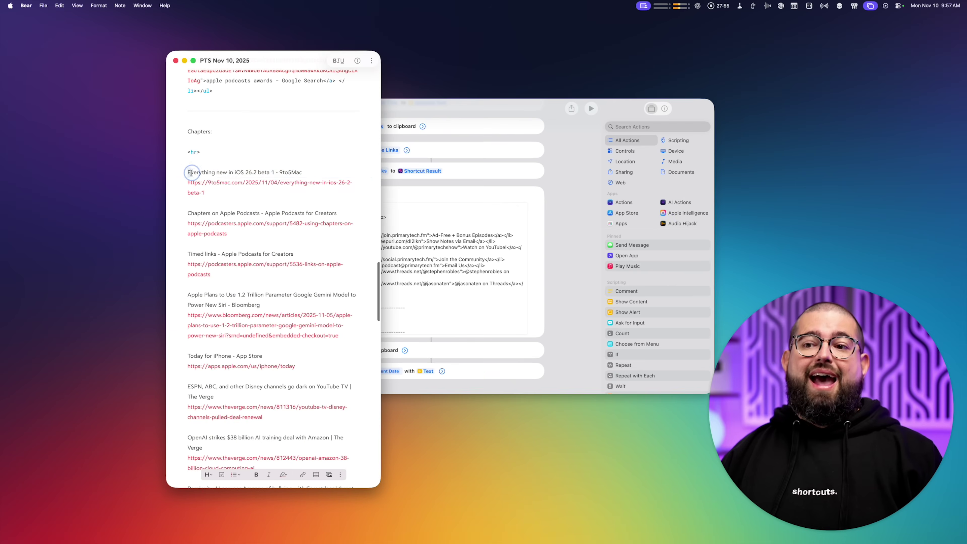
{"action": "triple_click", "coordinate": [204, 214]}
{"action": "left_click", "coordinate": [230, 196]}
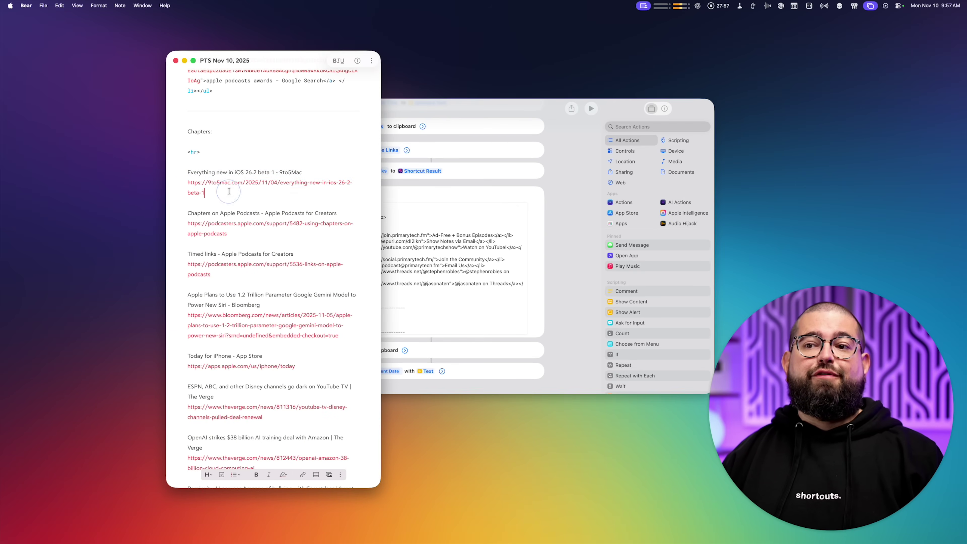
{"action": "scroll", "coordinate": [230, 196], "scroll_direction": "down", "scroll_amount": 15}
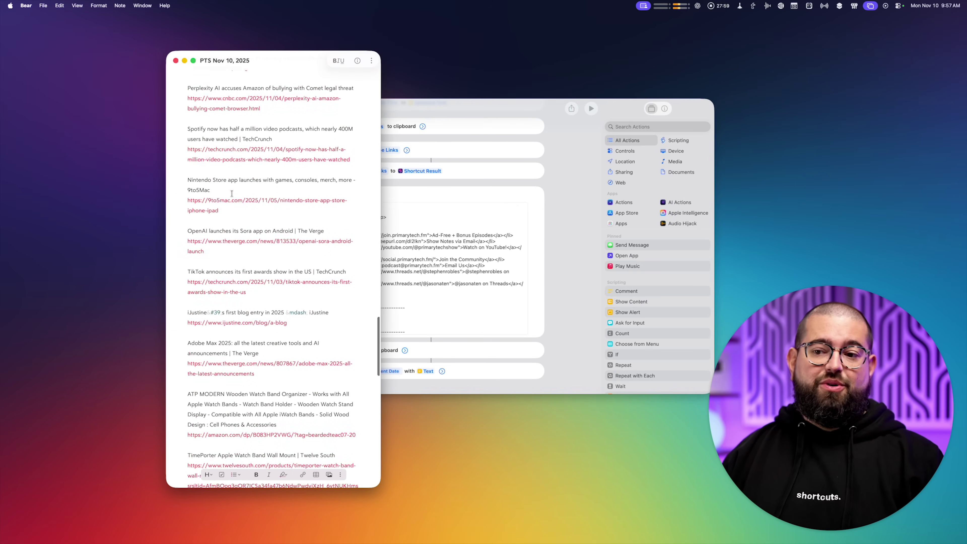
{"action": "scroll", "coordinate": [242, 216], "scroll_direction": "up", "scroll_amount": 15}
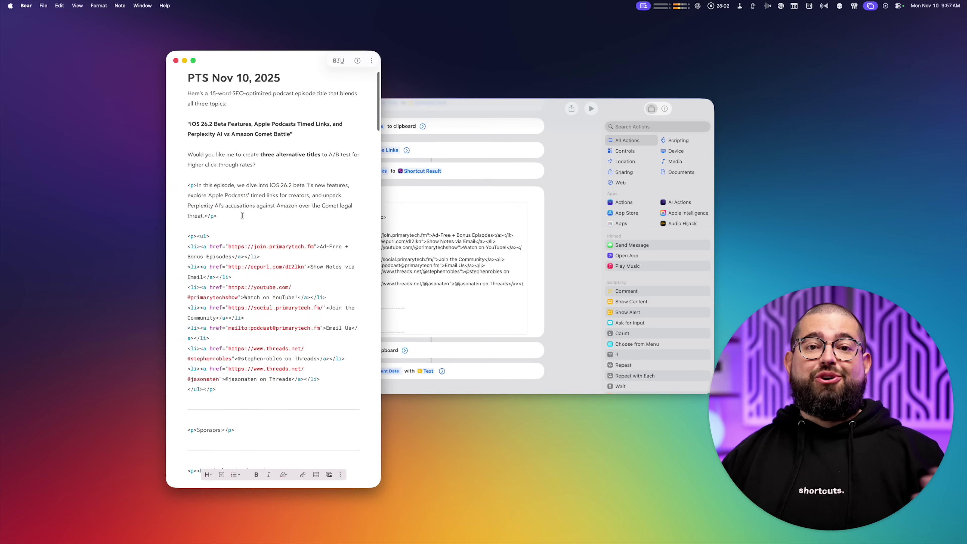